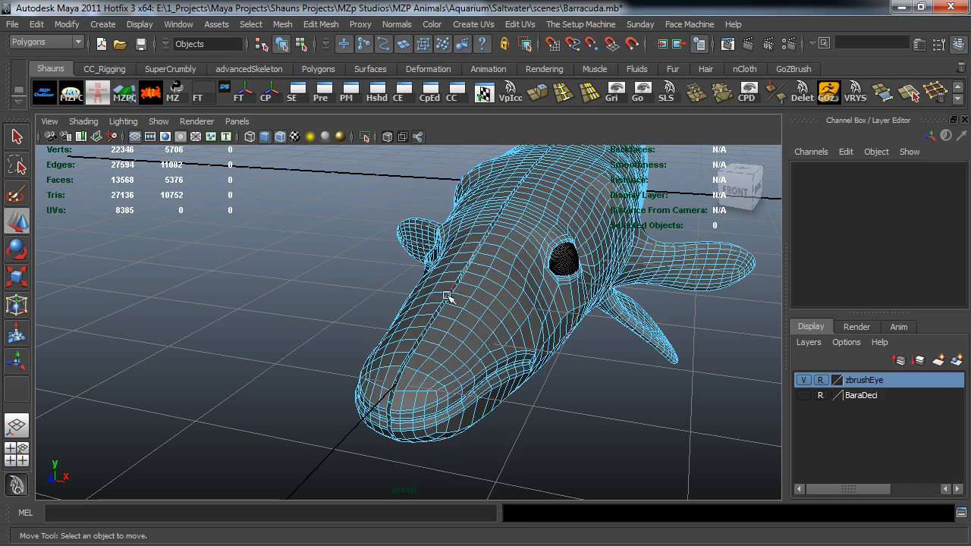
# - Select all the open border edges on both halves of the mirrored barracuda body
pyautogui.keyDown('alt'); pyautogui.moveTo(445, 298); pyautogui.dragTo(487, 310); pyautogui.keyUp('alt')
pyautogui.keyDown('alt'); pyautogui.moveTo(488, 310); pyautogui.dragTo(561, 318, button='right'); pyautogui.keyUp('alt')
pyautogui.keyDown('alt'); pyautogui.moveTo(466, 315); pyautogui.dragTo(244, 329); pyautogui.keyUp('alt')
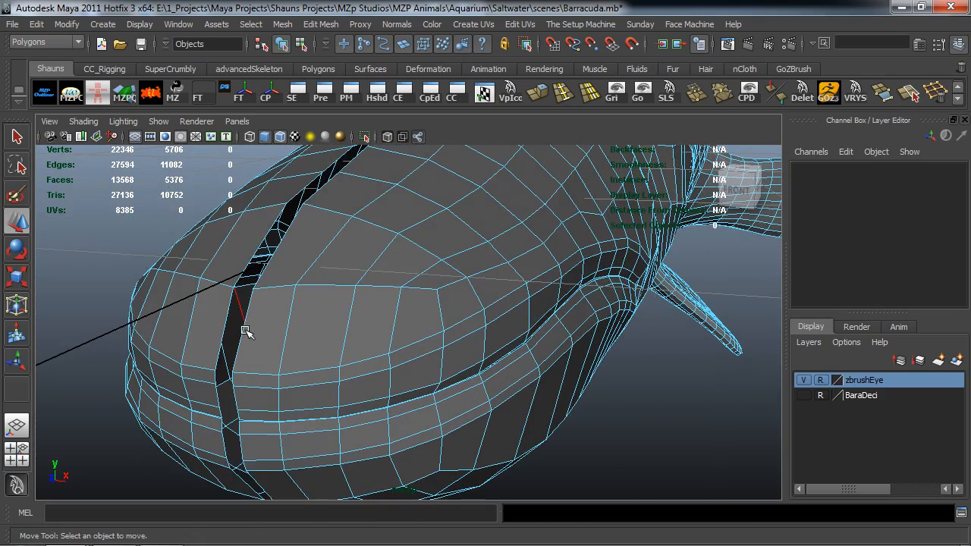
pyautogui.click(245, 332)
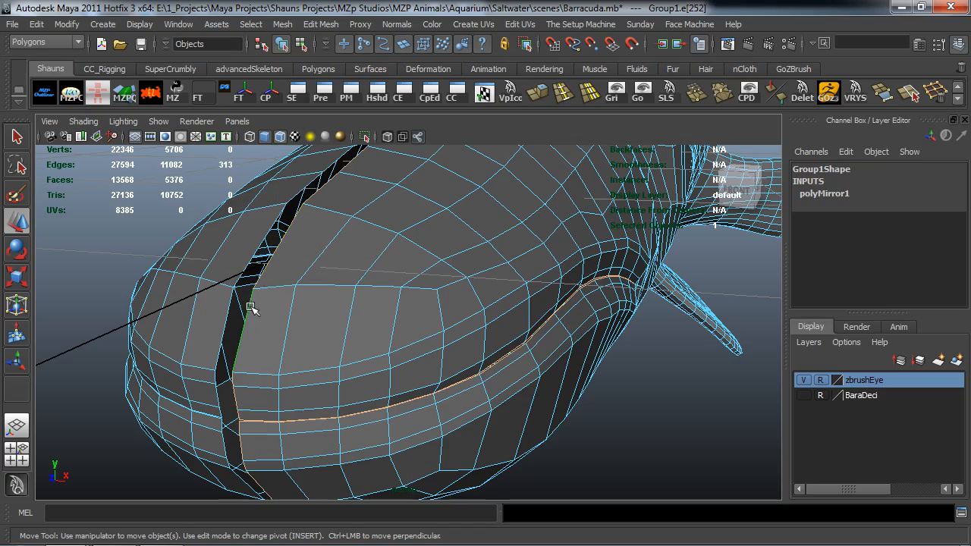
pyautogui.scroll(-6, 259, 354)
pyautogui.keyDown('alt'); pyautogui.moveTo(263, 354); pyautogui.dragTo(449, 355); pyautogui.keyUp('alt')
pyautogui.keyDown('alt'); pyautogui.moveTo(449, 354); pyautogui.dragTo(391, 419, button='middle'); pyautogui.keyUp('alt')
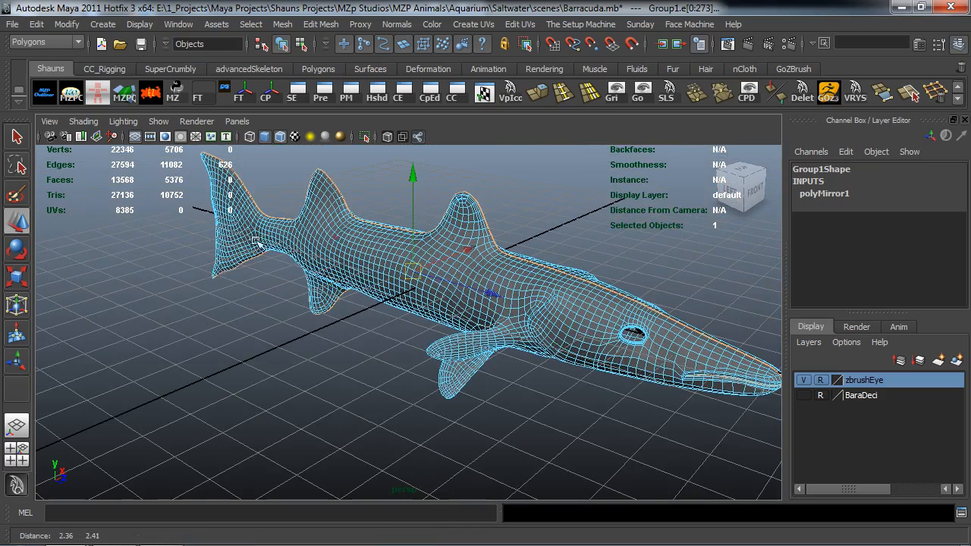
# - Deselect the mouth opening's border edges on both halves, working from inside the head, so only the centre seam edges stay selected
pyautogui.keyDown('alt'); pyautogui.moveTo(477, 383); pyautogui.dragTo(230, 347, button='middle'); pyautogui.keyUp('alt')
pyautogui.scroll(5, 230, 346)
pyautogui.keyDown('alt'); pyautogui.moveTo(230, 347); pyautogui.dragTo(455, 383); pyautogui.keyUp('alt')
pyautogui.keyDown('alt'); pyautogui.moveTo(455, 383); pyautogui.dragTo(271, 450, button='middle'); pyautogui.keyUp('alt')
pyautogui.scroll(5, 270, 451)
pyautogui.keyDown('alt'); pyautogui.moveTo(271, 450); pyautogui.dragTo(376, 369); pyautogui.keyUp('alt')
pyautogui.scroll(-4, 299, 420)
pyautogui.scroll(5, 312, 410)
pyautogui.scroll(4, 324, 379)
pyautogui.keyDown('alt'); pyautogui.moveTo(324, 380); pyautogui.dragTo(335, 354, button='middle'); pyautogui.keyUp('alt')
pyautogui.scroll(1, 237, 373)
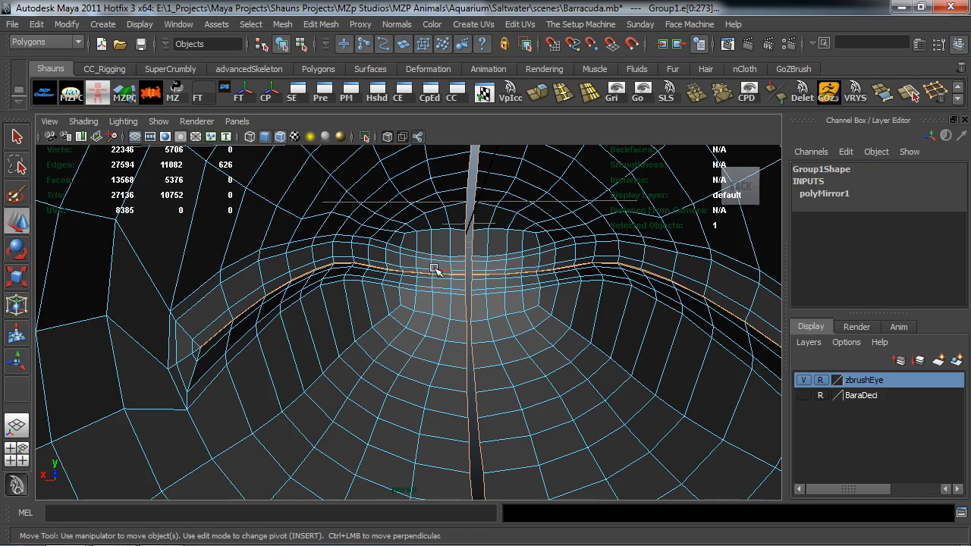
pyautogui.moveTo(430, 413); pyautogui.dragTo(458, 411)
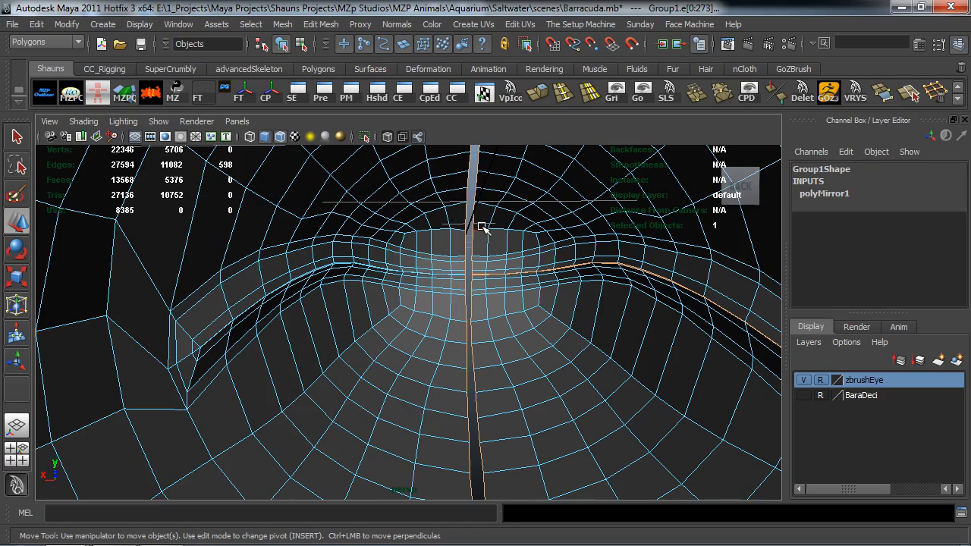
pyautogui.keyDown('alt'); pyautogui.moveTo(709, 388); pyautogui.dragTo(644, 361, button='middle'); pyautogui.keyUp('alt')
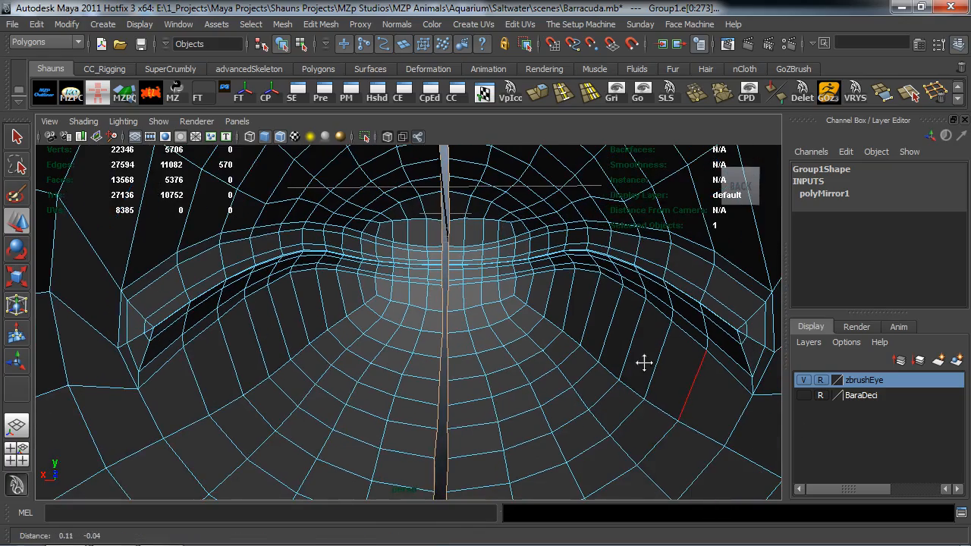
# - Scale the selected centre seam edges along X until the gap between the two body halves closes
pyautogui.scroll(-8, 462, 318)
pyautogui.keyDown('alt'); pyautogui.moveTo(434, 346); pyautogui.dragTo(269, 396); pyautogui.keyUp('alt')
pyautogui.keyDown('alt'); pyautogui.moveTo(269, 396); pyautogui.dragTo(292, 408, button='middle'); pyautogui.keyUp('alt')
pyautogui.keyDown('alt'); pyautogui.moveTo(291, 408); pyautogui.dragTo(316, 268); pyautogui.keyUp('alt')
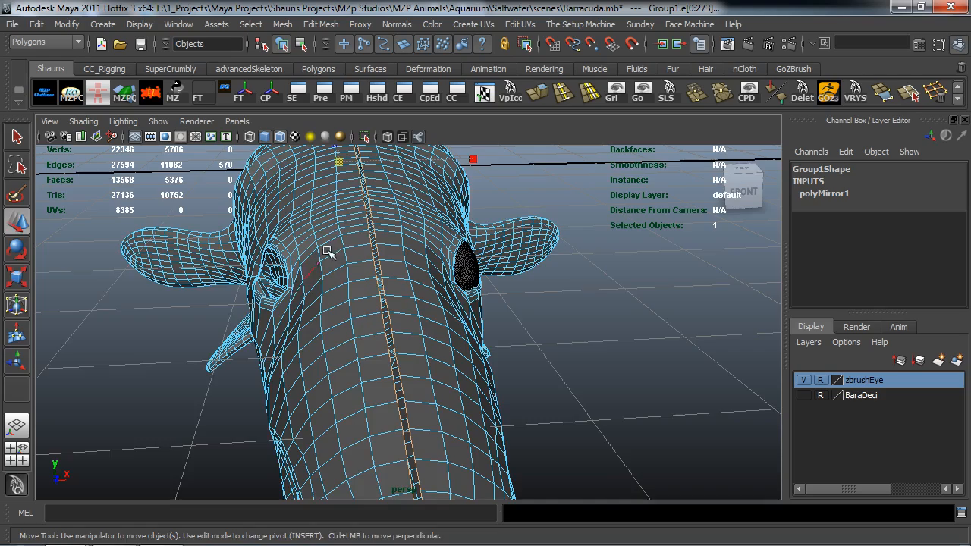
pyautogui.keyDown('alt'); pyautogui.moveTo(316, 269); pyautogui.dragTo(371, 284, button='middle'); pyautogui.keyUp('alt')
pyautogui.moveTo(470, 184); pyautogui.dragTo(390, 193)
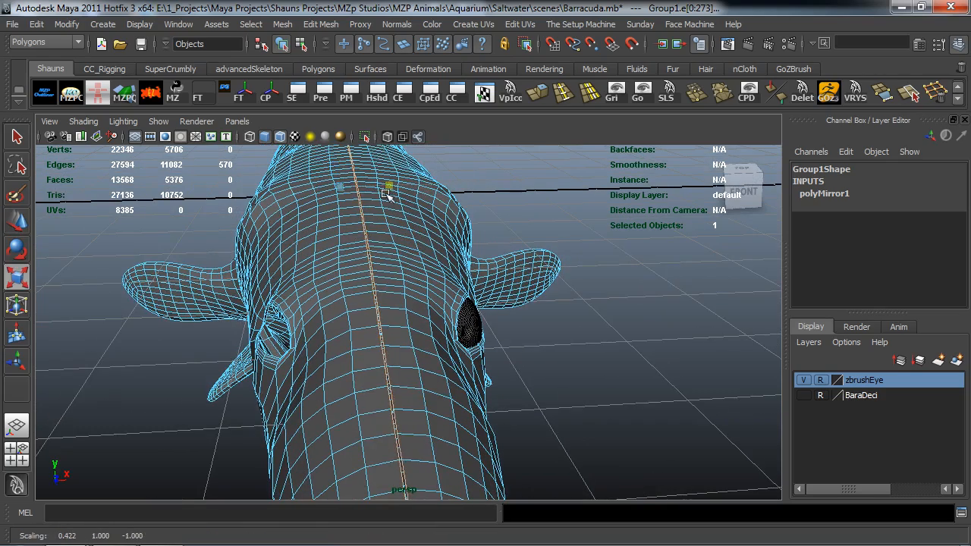
pyautogui.keyDown('alt'); pyautogui.moveTo(371, 344); pyautogui.dragTo(356, 245, button='middle'); pyautogui.keyUp('alt')
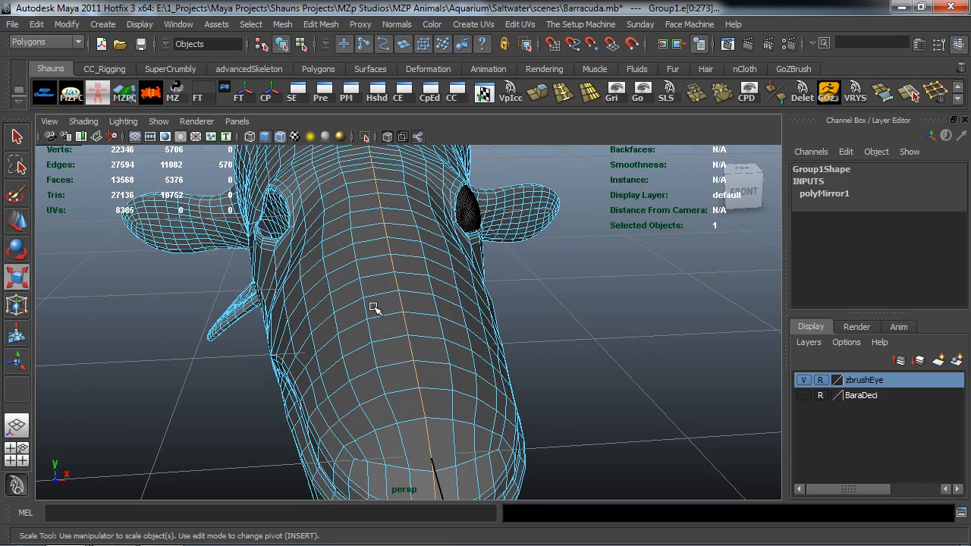
# - Convert the selected seam edges to vertices and deselect the seam vertices at the lip line inside the mouth
pyautogui.keyDown('ctrl'); pyautogui.rightClick(374, 307); pyautogui.keyUp('ctrl')
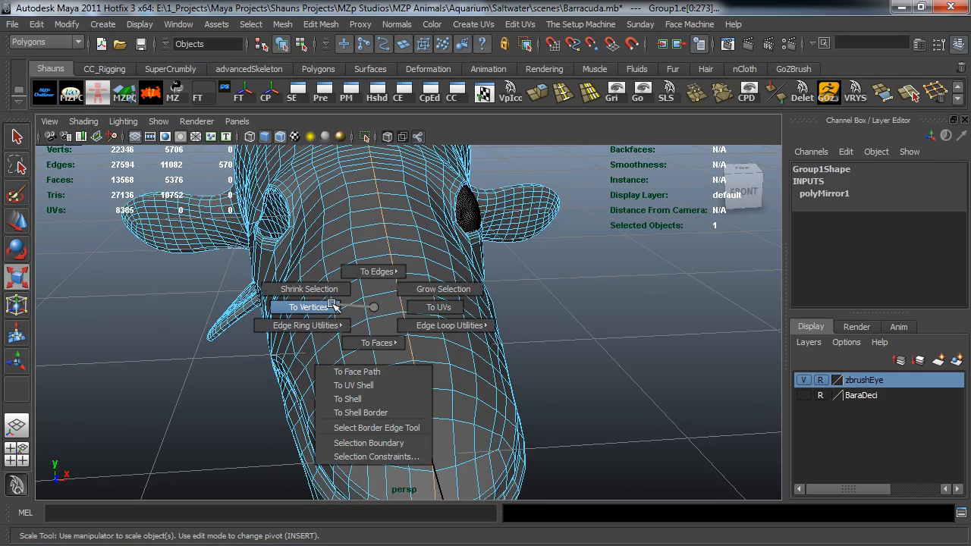
pyautogui.click(334, 306)
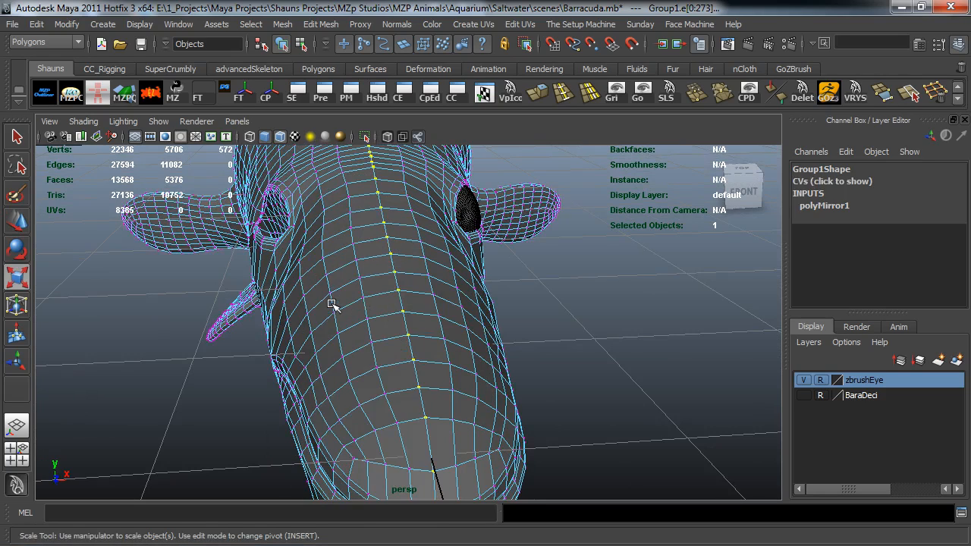
pyautogui.keyDown('alt'); pyautogui.moveTo(344, 373); pyautogui.dragTo(314, 248, button='middle'); pyautogui.keyUp('alt')
pyautogui.scroll(5, 312, 305)
pyautogui.keyDown('alt'); pyautogui.moveTo(314, 248); pyautogui.dragTo(374, 344); pyautogui.keyUp('alt')
pyautogui.scroll(5, 372, 407)
pyautogui.keyDown('alt'); pyautogui.moveTo(375, 344); pyautogui.dragTo(401, 340, button='middle'); pyautogui.keyUp('alt')
pyautogui.keyDown('alt'); pyautogui.moveTo(401, 339); pyautogui.dragTo(404, 338, button='right'); pyautogui.keyUp('alt')
pyautogui.keyDown('alt'); pyautogui.moveTo(405, 338); pyautogui.dragTo(370, 393, button='middle'); pyautogui.keyUp('alt')
pyautogui.keyDown('alt'); pyautogui.moveTo(370, 393); pyautogui.dragTo(423, 369, button='right'); pyautogui.keyUp('alt')
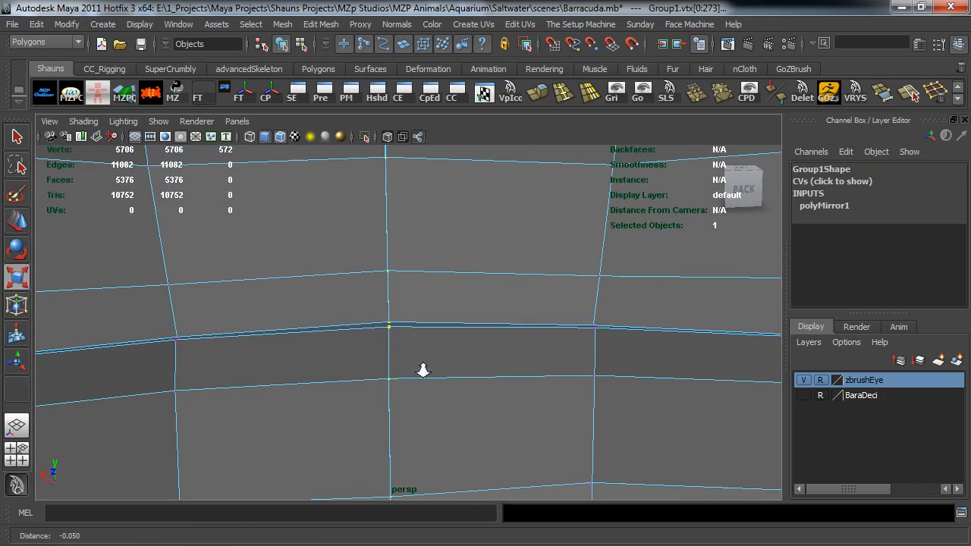
pyautogui.keyDown('alt'); pyautogui.moveTo(423, 356); pyautogui.dragTo(422, 349); pyautogui.keyUp('alt')
pyautogui.keyDown('alt'); pyautogui.moveTo(422, 349); pyautogui.dragTo(409, 326, button='middle'); pyautogui.keyUp('alt')
pyautogui.keyDown('alt'); pyautogui.moveTo(372, 304); pyautogui.dragTo(374, 321); pyautogui.keyUp('alt')
pyautogui.keyDown('alt'); pyautogui.moveTo(374, 322); pyautogui.dragTo(373, 346, button='middle'); pyautogui.keyUp('alt')
pyautogui.keyDown('alt'); pyautogui.moveTo(374, 347); pyautogui.dragTo(372, 327); pyautogui.keyUp('alt')
pyautogui.keyDown('alt'); pyautogui.moveTo(373, 327); pyautogui.dragTo(370, 337, button='middle'); pyautogui.keyUp('alt')
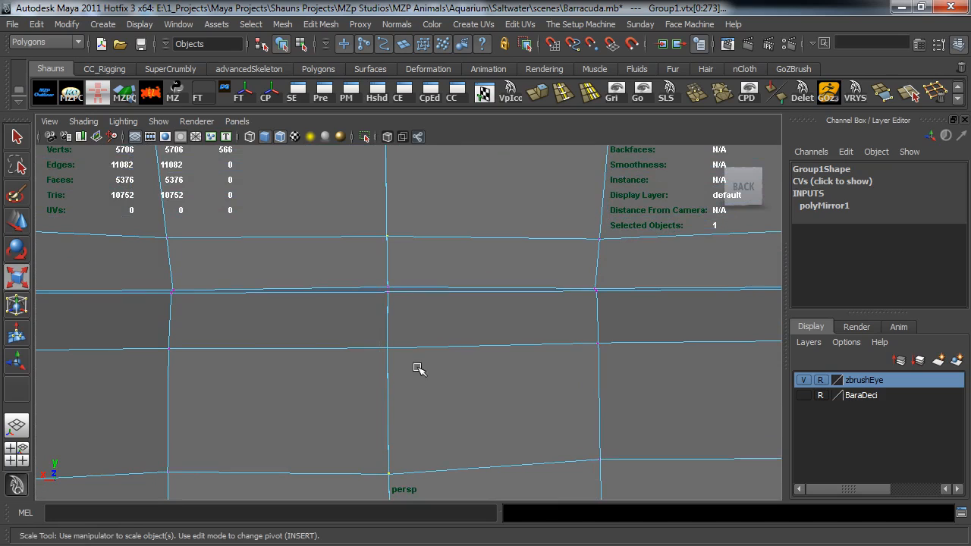
# - Merge the selected centre seam vertices and turn on the smooth mesh preview
pyautogui.click(319, 25)
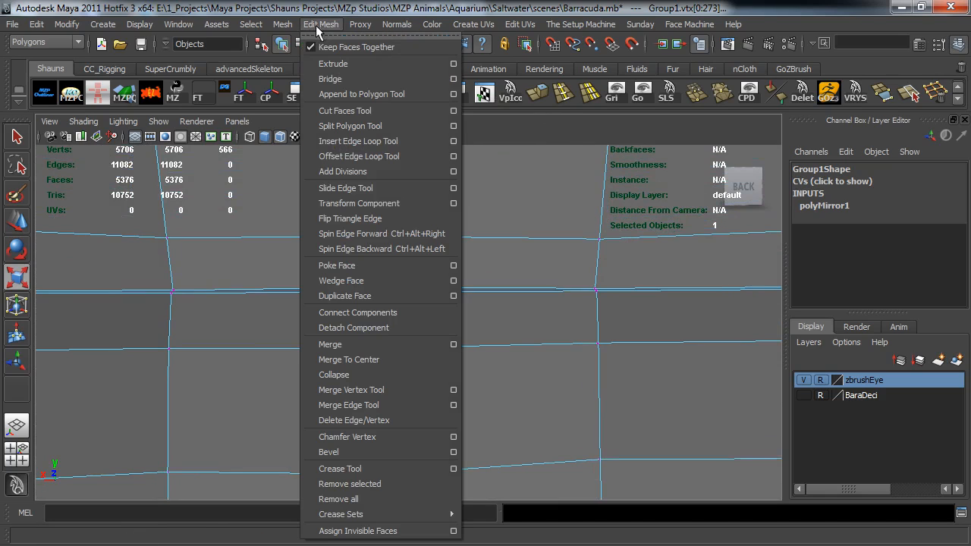
pyautogui.click(355, 346)
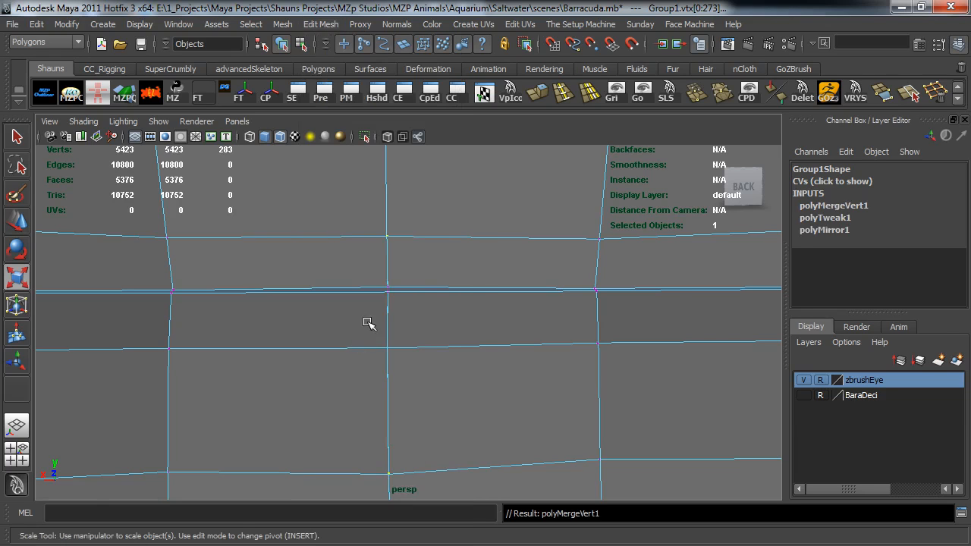
pyautogui.scroll(-5, 367, 324)
pyautogui.press('3')
# - Merge the overlapping seam vertices on the upper edge of the mouth gap
pyautogui.scroll(4, 365, 333)
pyautogui.scroll(1, 365, 333)
pyautogui.scroll(-2, 365, 333)
pyautogui.keyDown('alt'); pyautogui.moveTo(365, 334); pyautogui.dragTo(578, 366, button='right'); pyautogui.keyUp('alt')
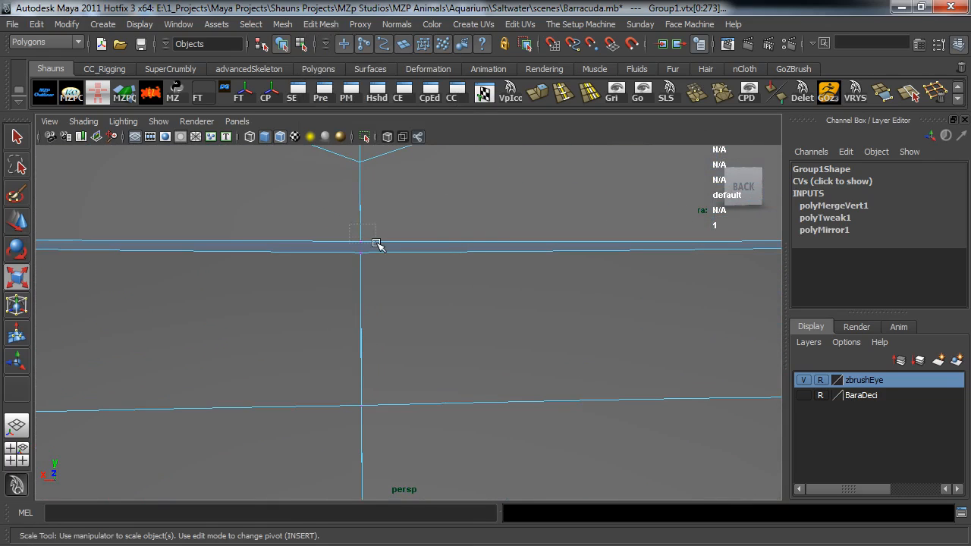
pyautogui.press('g')
pyautogui.keyDown('alt'); pyautogui.moveTo(327, 279); pyautogui.dragTo(339, 281, button='middle'); pyautogui.keyUp('alt')
pyautogui.keyDown('alt'); pyautogui.moveTo(340, 281); pyautogui.dragTo(344, 307, button='right'); pyautogui.keyUp('alt')
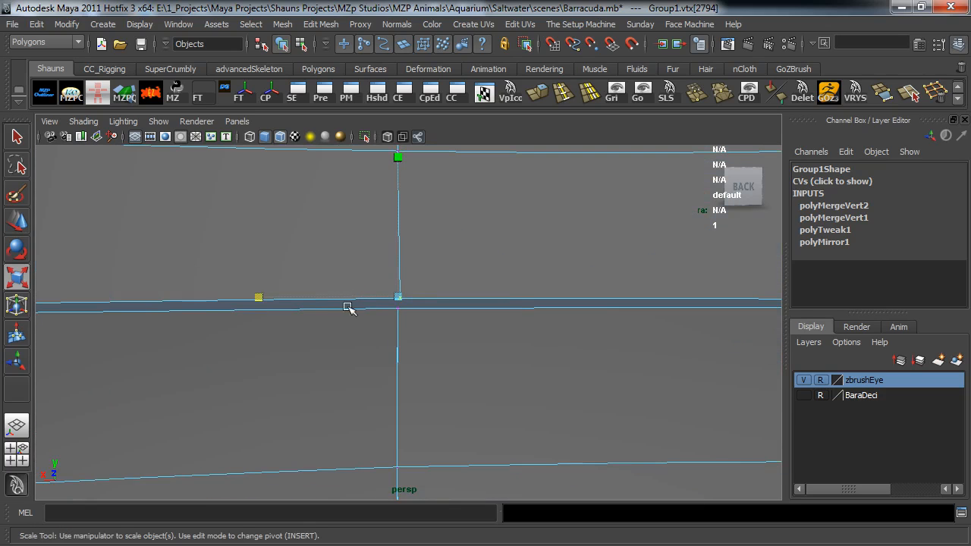
pyautogui.click(391, 298)
pyautogui.keyDown('alt'); pyautogui.moveTo(400, 313); pyautogui.dragTo(394, 311); pyautogui.keyUp('alt')
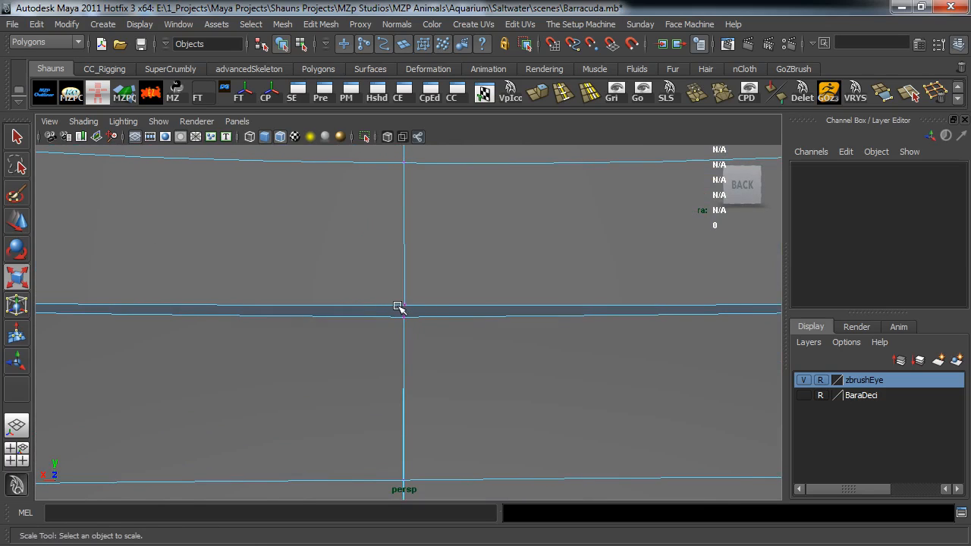
pyautogui.moveTo(438, 347); pyautogui.dragTo(434, 347)
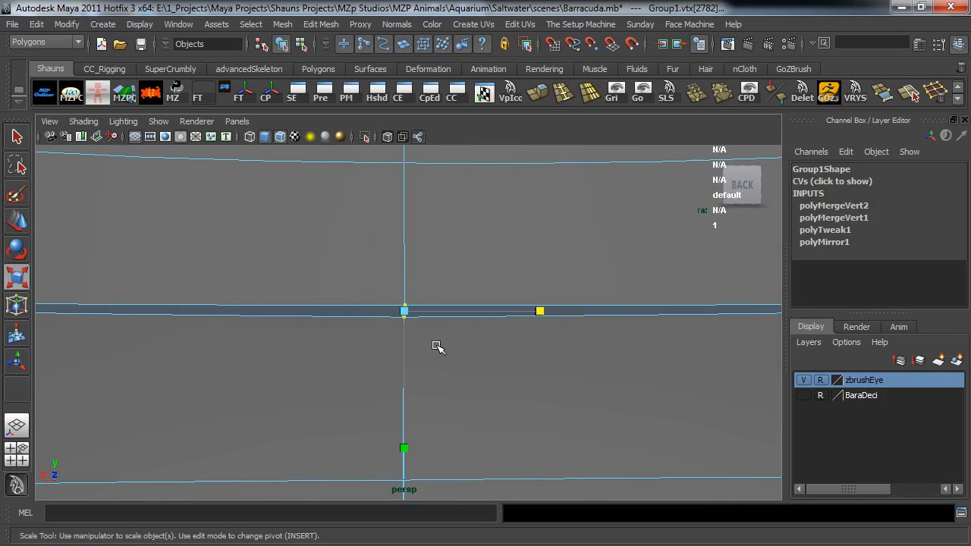
pyautogui.hotkey('ctrl', 'z')
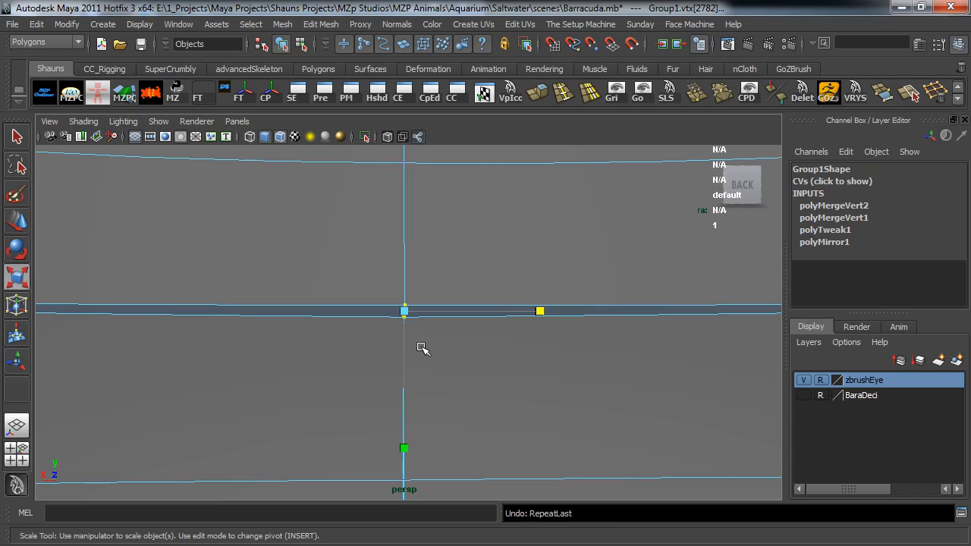
pyautogui.hotkey('ctrl', 'z')
# - Merge the overlapping seam vertices on the lower edge of the mouth gap separately from the upper ones
pyautogui.moveTo(412, 309); pyautogui.dragTo(428, 332)
pyautogui.press('g')
pyautogui.click(382, 349)
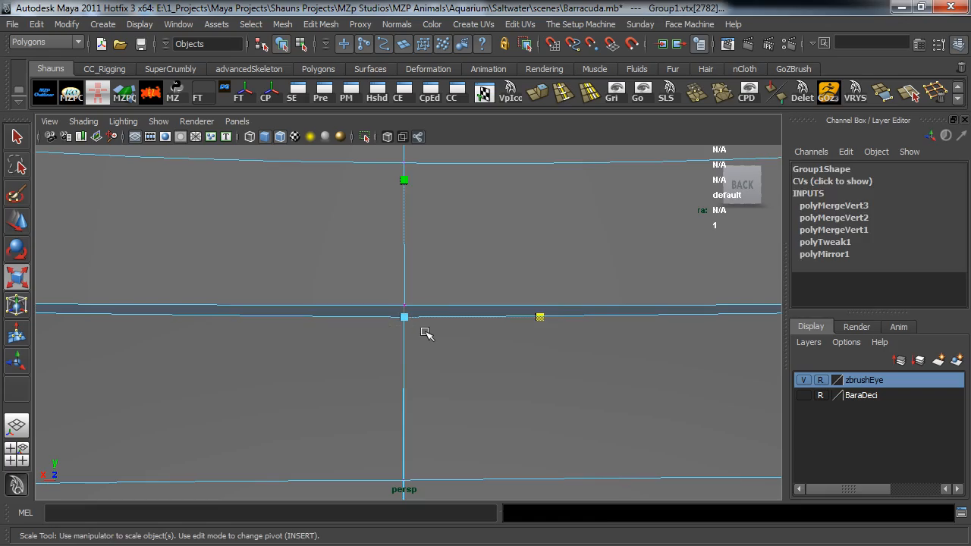
pyautogui.press('g')
# - Merge the remaining unwelded seam vertices just below the lip line inside the lower jaw
pyautogui.scroll(-10, 402, 360)
pyautogui.keyDown('alt'); pyautogui.moveTo(362, 372); pyautogui.dragTo(613, 415); pyautogui.keyUp('alt')
pyautogui.scroll(8, 425, 379)
pyautogui.keyDown('alt'); pyautogui.moveTo(422, 381); pyautogui.dragTo(454, 367); pyautogui.keyUp('alt')
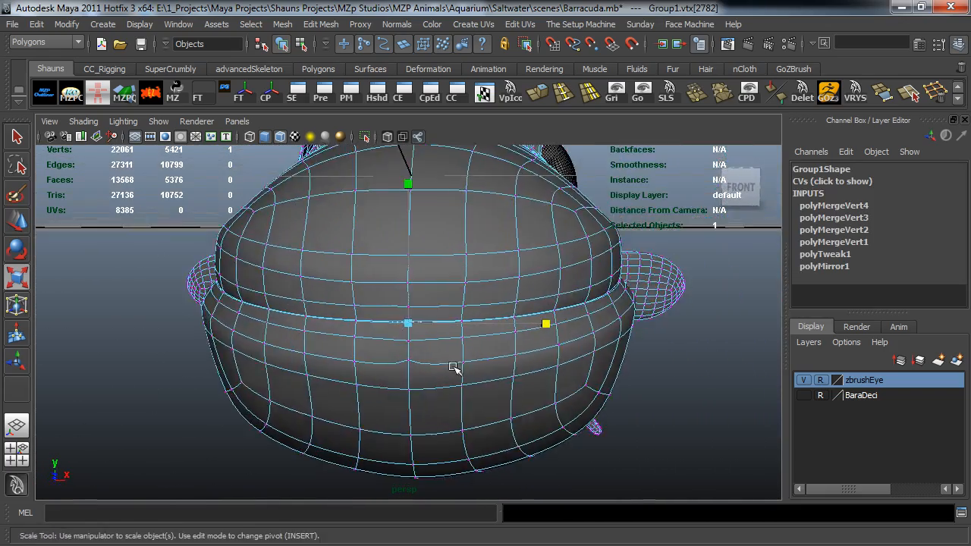
pyautogui.scroll(5, 449, 369)
pyautogui.scroll(-7, 448, 370)
pyautogui.keyDown('alt'); pyautogui.moveTo(448, 372); pyautogui.dragTo(749, 398, button='right'); pyautogui.keyUp('alt')
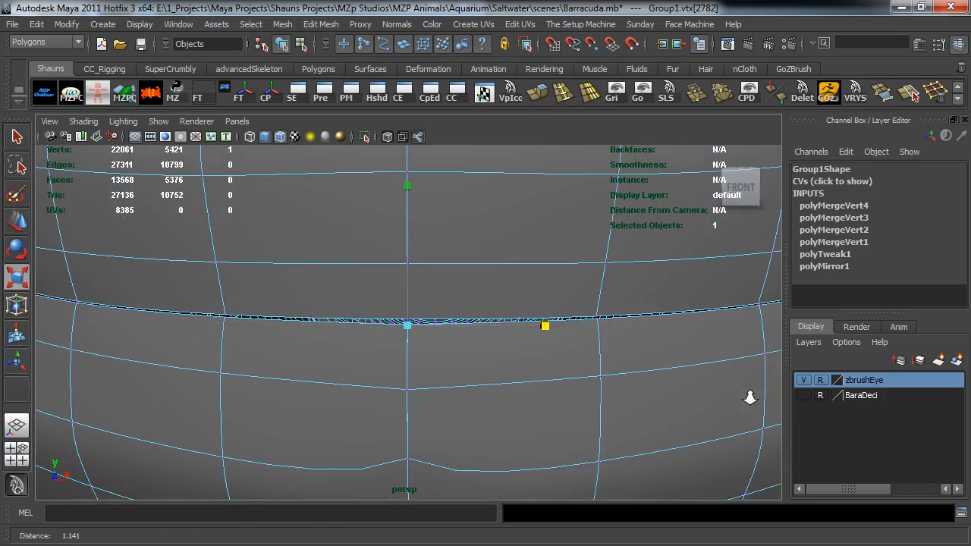
pyautogui.keyDown('alt'); pyautogui.moveTo(479, 391); pyautogui.dragTo(477, 387); pyautogui.keyUp('alt')
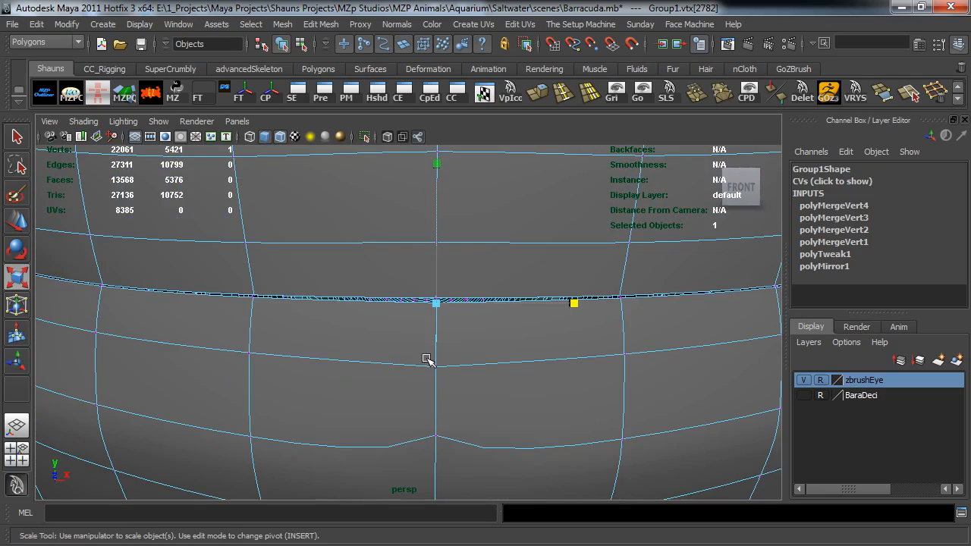
pyautogui.keyDown('alt'); pyautogui.moveTo(406, 382); pyautogui.dragTo(129, 373); pyautogui.keyUp('alt')
pyautogui.keyDown('alt'); pyautogui.moveTo(130, 372); pyautogui.dragTo(248, 446, button='right'); pyautogui.keyUp('alt')
pyautogui.keyDown('alt'); pyautogui.moveTo(248, 447); pyautogui.dragTo(258, 466, button='middle'); pyautogui.keyUp('alt')
pyautogui.scroll(6, 288, 429)
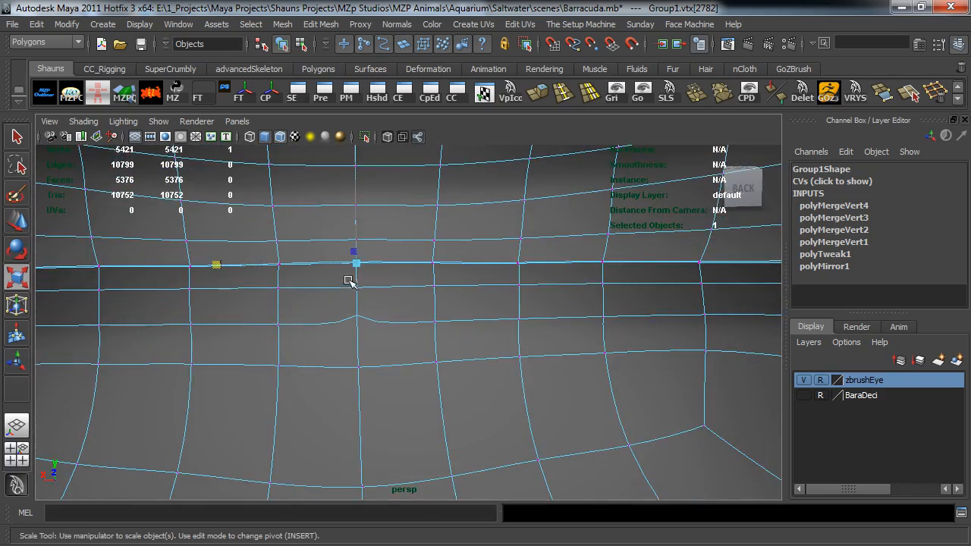
pyautogui.press('g')
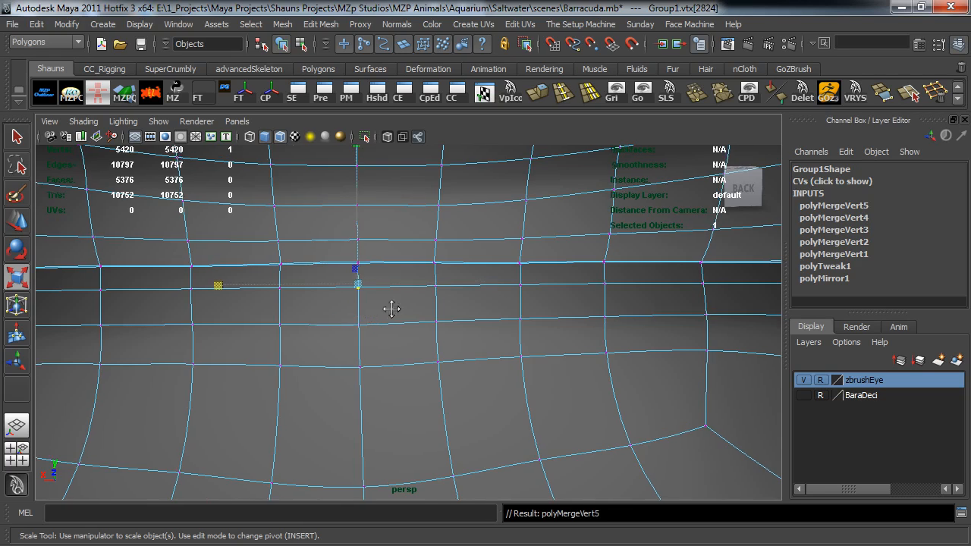
# - Turn off the smooth mesh preview and select the border edge loop around the mouth opening from inside the head
pyautogui.keyDown('alt'); pyautogui.moveTo(360, 273); pyautogui.dragTo(413, 337, button='middle'); pyautogui.keyUp('alt')
pyautogui.keyDown('alt'); pyautogui.moveTo(412, 337); pyautogui.dragTo(472, 349, button='right'); pyautogui.keyUp('alt')
pyautogui.keyDown('alt'); pyautogui.moveTo(471, 370); pyautogui.dragTo(470, 292, button='middle'); pyautogui.keyUp('alt')
pyautogui.scroll(-10, 417, 321)
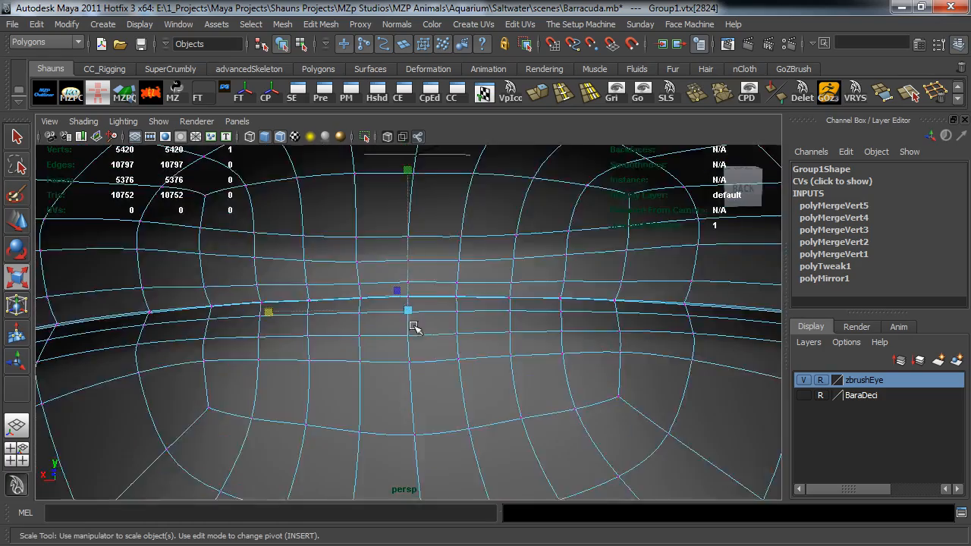
pyautogui.moveTo(377, 357)
pyautogui.keyDown('alt'); pyautogui.mouseDown()
pyautogui.moveTo(494, 377)
pyautogui.moveTo(535, 372)
pyautogui.moveTo(357, 347)
pyautogui.moveTo(369, 357)
pyautogui.mouseUp(); pyautogui.keyUp('alt')
pyautogui.click(179, 332)
pyautogui.keyDown('alt'); pyautogui.moveTo(244, 339); pyautogui.dragTo(431, 342); pyautogui.keyUp('alt')
pyautogui.keyDown('alt'); pyautogui.moveTo(371, 338); pyautogui.dragTo(629, 335, button='middle'); pyautogui.keyUp('alt')
pyautogui.keyDown('alt'); pyautogui.moveTo(391, 364); pyautogui.dragTo(485, 370); pyautogui.keyUp('alt')
pyautogui.keyDown('alt'); pyautogui.moveTo(461, 362); pyautogui.dragTo(422, 323, button='middle'); pyautogui.keyUp('alt')
pyautogui.scroll(5, 414, 351)
pyautogui.keyDown('alt'); pyautogui.moveTo(415, 351); pyautogui.dragTo(486, 357); pyautogui.keyUp('alt')
pyautogui.press('1')
pyautogui.keyDown('alt'); pyautogui.moveTo(464, 326); pyautogui.dragTo(501, 344, button='middle'); pyautogui.keyUp('alt')
pyautogui.scroll(2, 501, 344)
pyautogui.keyDown('alt'); pyautogui.moveTo(501, 344); pyautogui.dragTo(520, 282); pyautogui.keyUp('alt')
pyautogui.moveTo(520, 281); pyautogui.dragTo(520, 246, button='right')
pyautogui.doubleClick(523, 285)
pyautogui.keyDown('alt'); pyautogui.moveTo(353, 319); pyautogui.dragTo(460, 281); pyautogui.keyUp('alt')
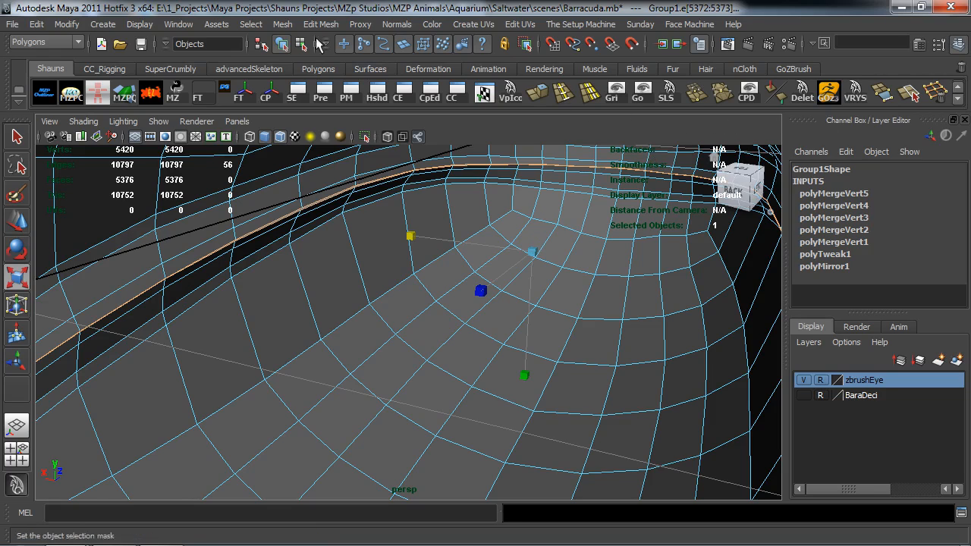
# - Extrude the mouth opening's border edges and move the new edges slightly back into the head
pyautogui.click(320, 23)
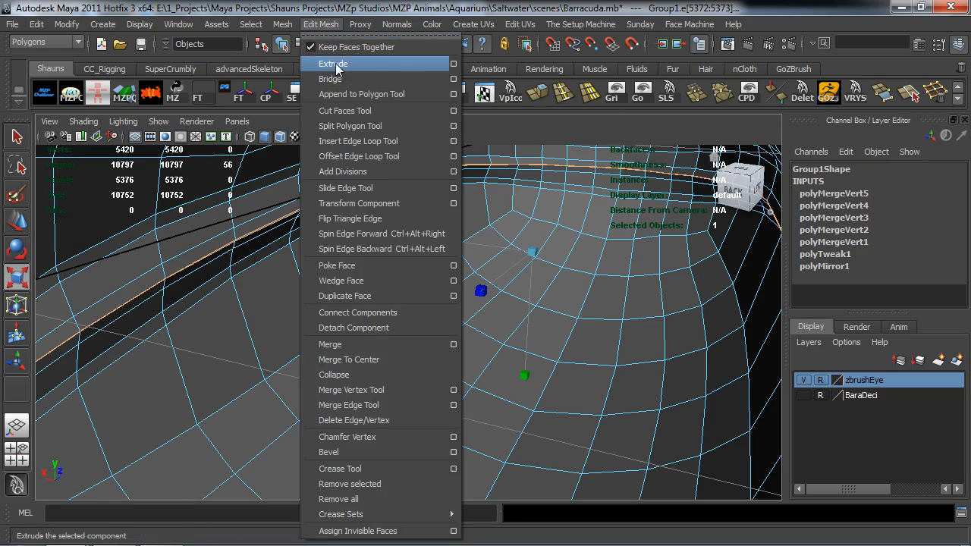
pyautogui.click(577, 6)
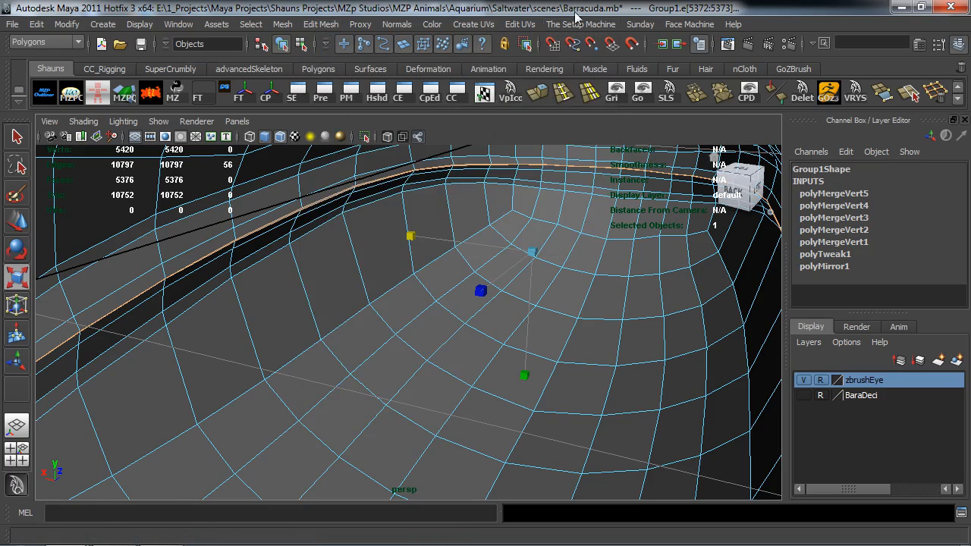
pyautogui.click(539, 93)
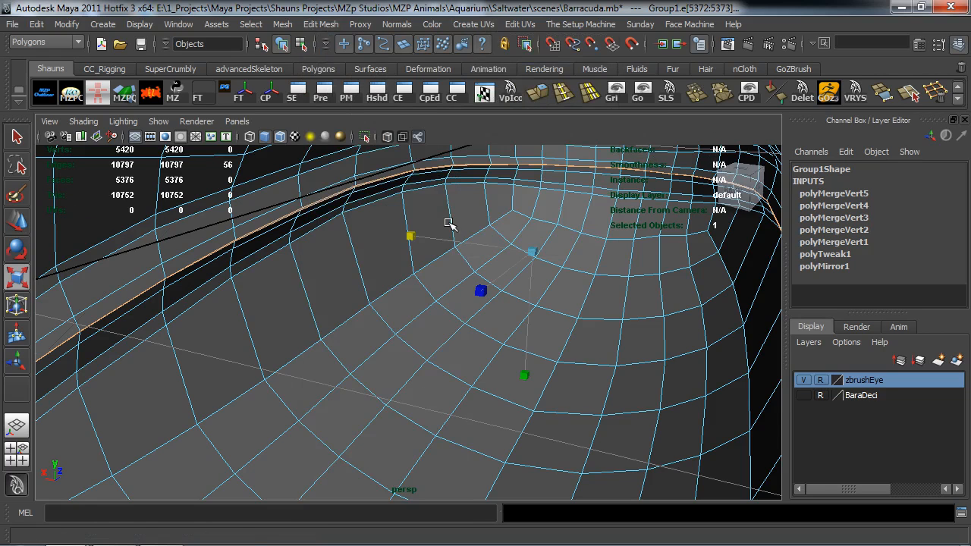
pyautogui.keyDown('alt'); pyautogui.moveTo(445, 221); pyautogui.dragTo(527, 203, button='middle'); pyautogui.keyUp('alt')
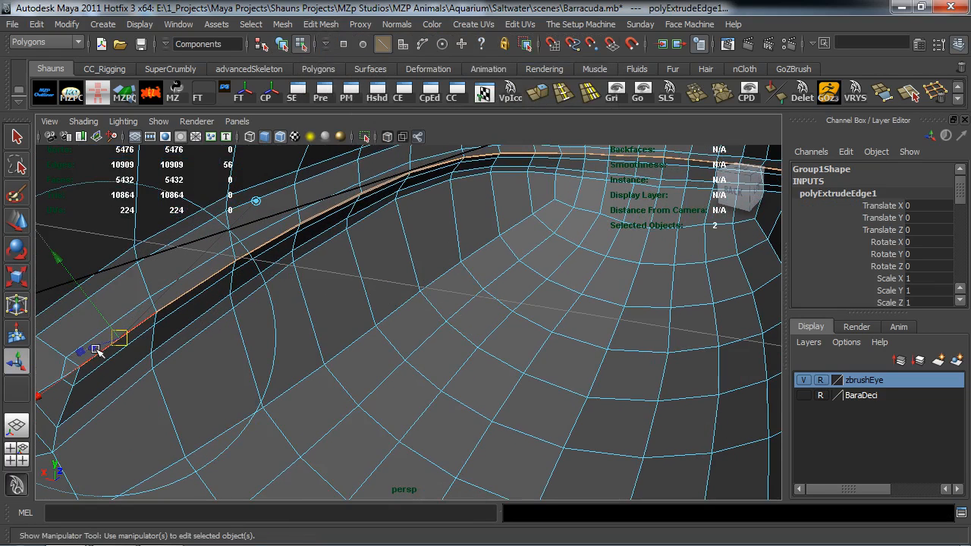
pyautogui.press('w')
pyautogui.moveTo(617, 220); pyautogui.dragTo(571, 268)
pyautogui.scroll(-1, 394, 292)
# - Scale the extruded mouth edges along Z to flatten the loop
pyautogui.keyDown('alt'); pyautogui.moveTo(346, 306); pyautogui.dragTo(288, 318); pyautogui.keyUp('alt')
pyautogui.keyDown('alt'); pyautogui.moveTo(295, 307); pyautogui.dragTo(477, 283, button='middle'); pyautogui.keyUp('alt')
pyautogui.scroll(-4, 477, 283)
pyautogui.keyDown('alt'); pyautogui.moveTo(477, 283); pyautogui.dragTo(470, 303); pyautogui.keyUp('alt')
pyautogui.keyDown('alt'); pyautogui.moveTo(470, 303); pyautogui.dragTo(394, 301, button='middle'); pyautogui.keyUp('alt')
pyautogui.keyDown('alt'); pyautogui.moveTo(394, 301); pyautogui.dragTo(428, 299); pyautogui.keyUp('alt')
pyautogui.press('r')
pyautogui.keyDown('alt'); pyautogui.moveTo(581, 260); pyautogui.dragTo(543, 261); pyautogui.keyUp('alt')
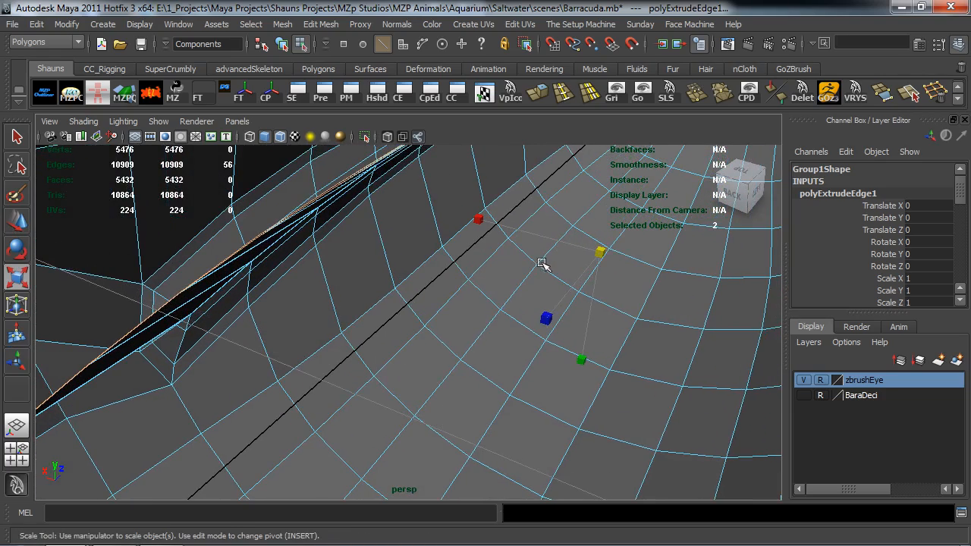
pyautogui.moveTo(544, 317); pyautogui.dragTo(620, 261)
# - Move the extruded mouth edges farther back into the head to lengthen the inner mouth walls
pyautogui.press('w')
pyautogui.moveTo(627, 215); pyautogui.dragTo(439, 395)
pyautogui.keyDown('alt'); pyautogui.moveTo(437, 393); pyautogui.dragTo(408, 317, button='middle'); pyautogui.keyUp('alt')
pyautogui.keyDown('alt'); pyautogui.moveTo(408, 316); pyautogui.dragTo(385, 280); pyautogui.keyUp('alt')
pyautogui.press('r')
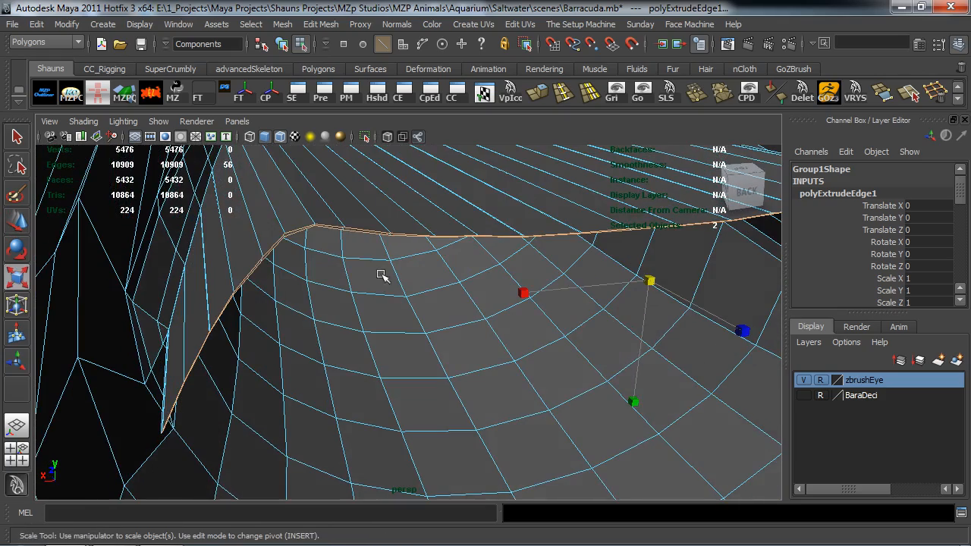
pyautogui.keyDown('alt'); pyautogui.moveTo(486, 216); pyautogui.dragTo(484, 252, button='middle'); pyautogui.keyUp('alt')
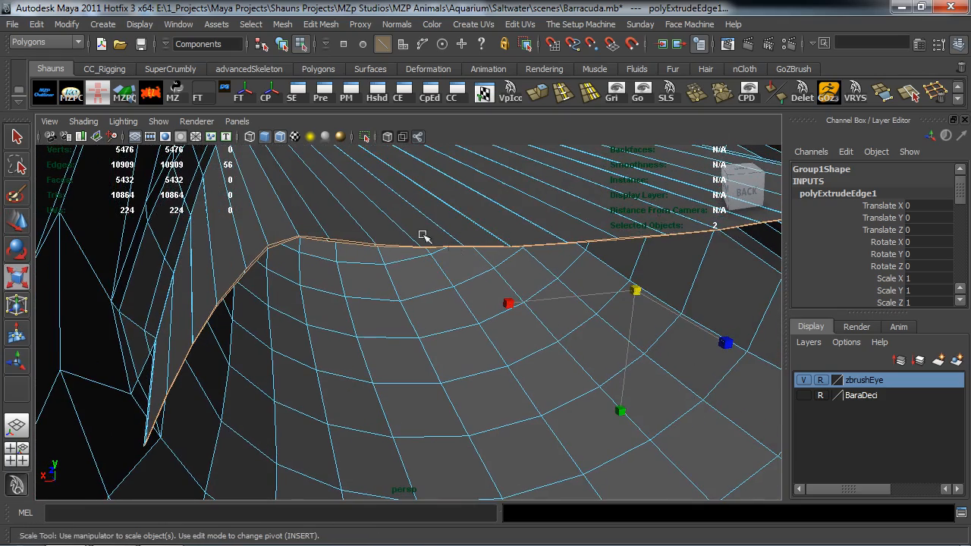
# - Select the upper half of the inner mouth's border edges from corner to corner and move them upward
pyautogui.keyDown('alt'); pyautogui.moveTo(570, 296); pyautogui.dragTo(397, 245); pyautogui.keyUp('alt')
pyautogui.scroll(3, 422, 282)
pyautogui.keyDown('alt'); pyautogui.moveTo(397, 245); pyautogui.dragTo(470, 223, button='middle'); pyautogui.keyUp('alt')
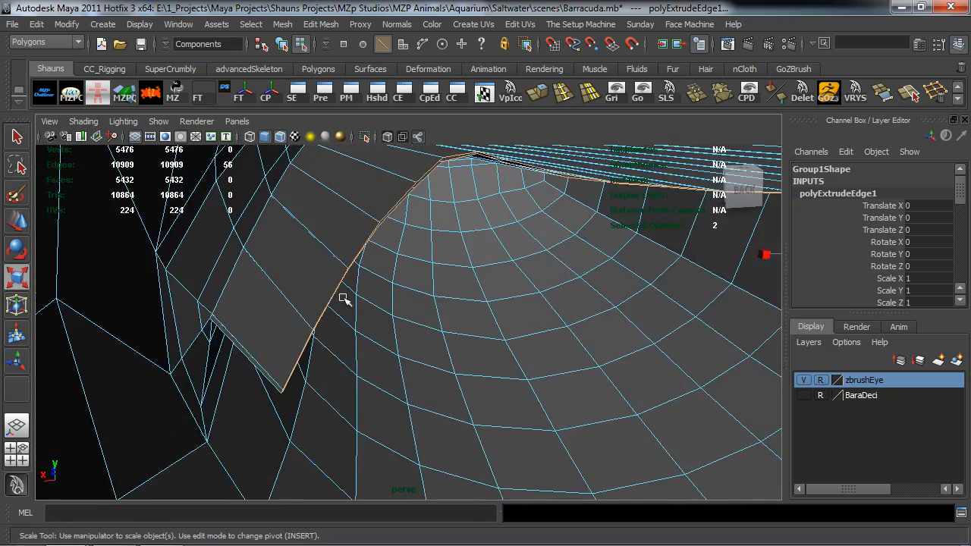
pyautogui.keyDown('alt'); pyautogui.moveTo(343, 298); pyautogui.dragTo(329, 283); pyautogui.keyUp('alt')
pyautogui.keyDown('alt'); pyautogui.moveTo(329, 283); pyautogui.dragTo(380, 287, button='middle'); pyautogui.keyUp('alt')
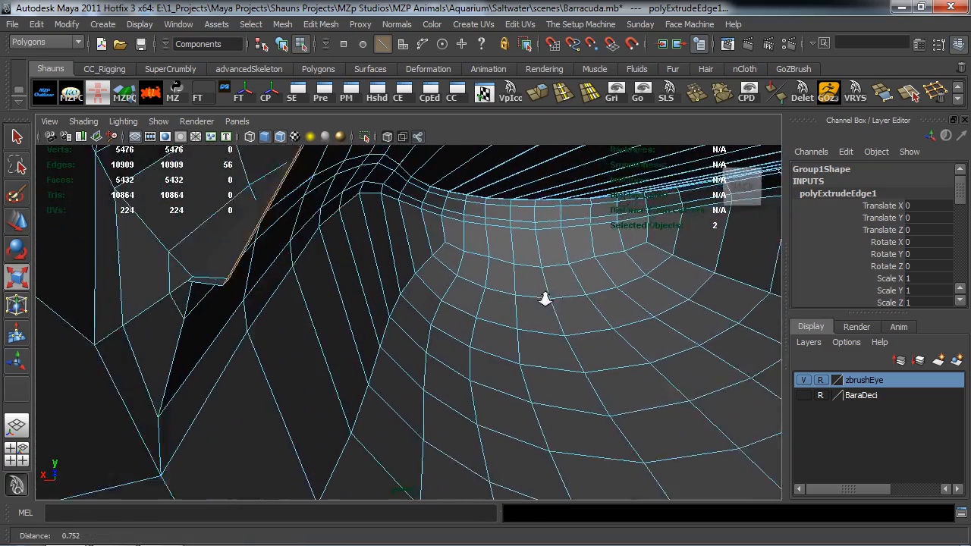
pyautogui.keyDown('alt'); pyautogui.moveTo(545, 298); pyautogui.dragTo(549, 300, button='right'); pyautogui.keyUp('alt')
pyautogui.keyDown('alt'); pyautogui.moveTo(405, 292); pyautogui.dragTo(416, 296, button='middle'); pyautogui.keyUp('alt')
pyautogui.moveTo(417, 295)
pyautogui.keyDown('alt'); pyautogui.mouseDown(button='right')
pyautogui.moveTo(431, 312)
pyautogui.moveTo(422, 313)
pyautogui.mouseUp(button='right'); pyautogui.keyUp('alt')
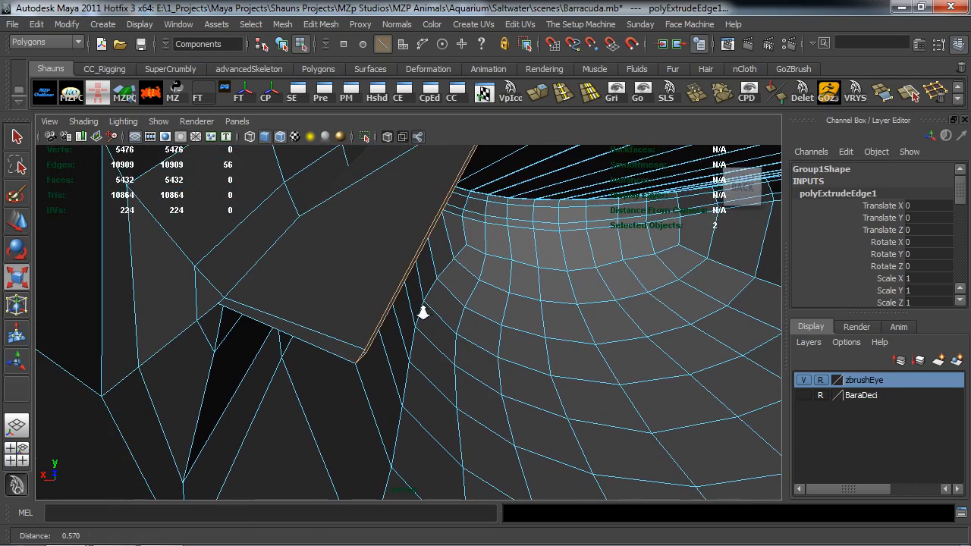
pyautogui.click(376, 325)
pyautogui.keyDown('alt'); pyautogui.moveTo(445, 340); pyautogui.dragTo(434, 340, button='middle'); pyautogui.keyUp('alt')
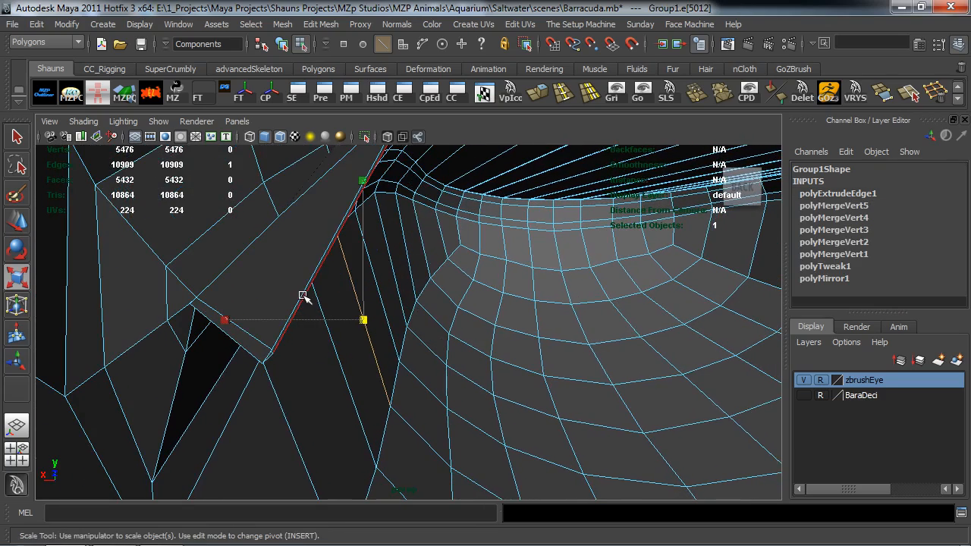
pyautogui.click(415, 323)
pyautogui.keyDown('alt'); pyautogui.moveTo(580, 340); pyautogui.dragTo(466, 345, button='middle'); pyautogui.keyUp('alt')
pyautogui.keyDown('alt'); pyautogui.moveTo(591, 343); pyautogui.dragTo(557, 342, button='right'); pyautogui.keyUp('alt')
pyautogui.keyDown('alt'); pyautogui.moveTo(446, 339); pyautogui.dragTo(203, 343, button='middle'); pyautogui.keyUp('alt')
pyautogui.keyDown('alt'); pyautogui.moveTo(204, 343); pyautogui.dragTo(360, 351, button='right'); pyautogui.keyUp('alt')
pyautogui.keyDown('alt'); pyautogui.moveTo(360, 350); pyautogui.dragTo(372, 345, button='middle'); pyautogui.keyUp('alt')
pyautogui.keyDown('alt'); pyautogui.moveTo(377, 345); pyautogui.dragTo(314, 347, button='right'); pyautogui.keyUp('alt')
pyautogui.keyDown('alt'); pyautogui.moveTo(395, 351); pyautogui.dragTo(651, 377, button='middle'); pyautogui.keyUp('alt')
pyautogui.keyDown('alt'); pyautogui.moveTo(455, 362); pyautogui.dragTo(590, 361, button='middle'); pyautogui.keyUp('alt')
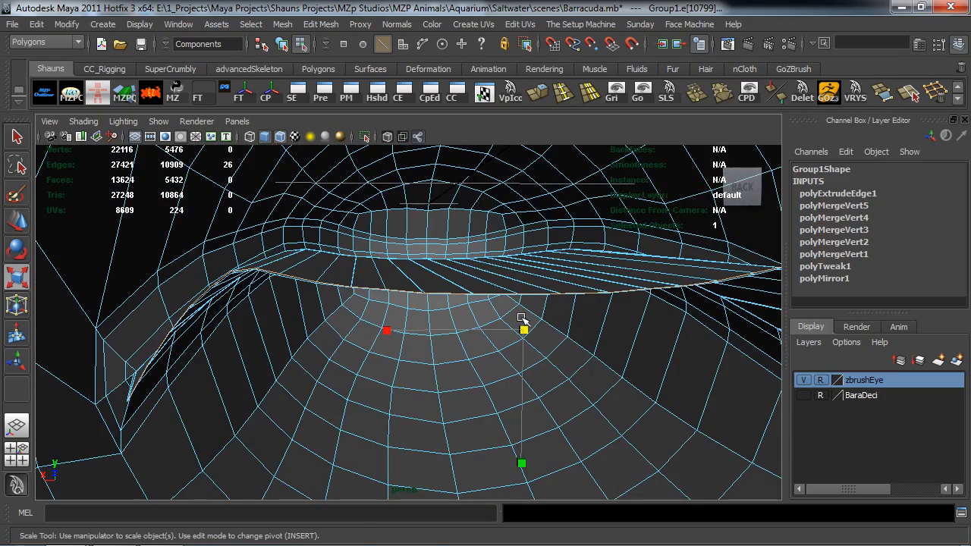
pyautogui.press('w')
pyautogui.moveTo(521, 225); pyautogui.dragTo(533, 214)
# - Select the lower half of the inner mouth's border edges and move them downward
pyautogui.keyDown('alt'); pyautogui.moveTo(451, 245); pyautogui.dragTo(487, 251); pyautogui.keyUp('alt')
pyautogui.keyDown('alt'); pyautogui.moveTo(466, 252); pyautogui.dragTo(465, 259, button='middle'); pyautogui.keyUp('alt')
pyautogui.keyDown('alt'); pyautogui.moveTo(435, 286); pyautogui.dragTo(505, 298, button='right'); pyautogui.keyUp('alt')
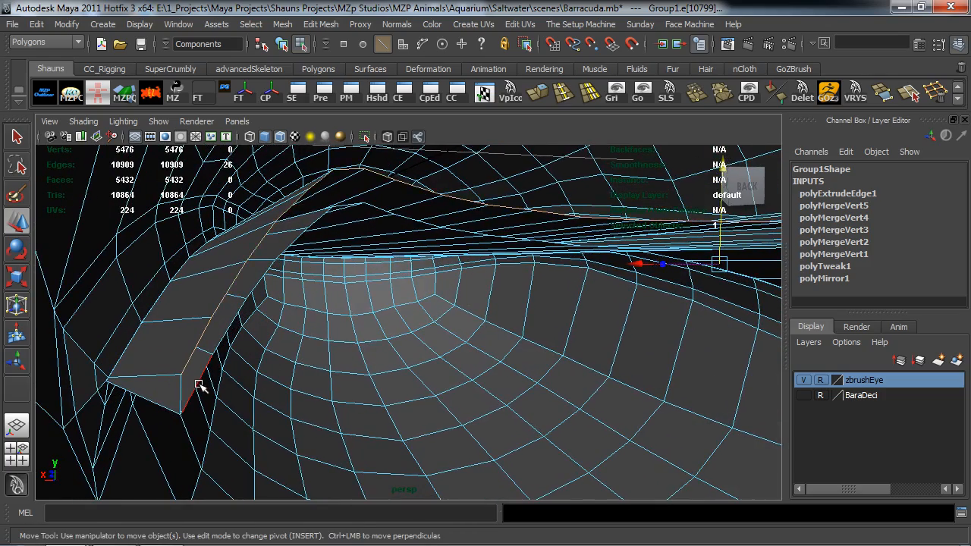
pyautogui.keyDown('alt'); pyautogui.moveTo(485, 366); pyautogui.dragTo(326, 362); pyautogui.keyUp('alt')
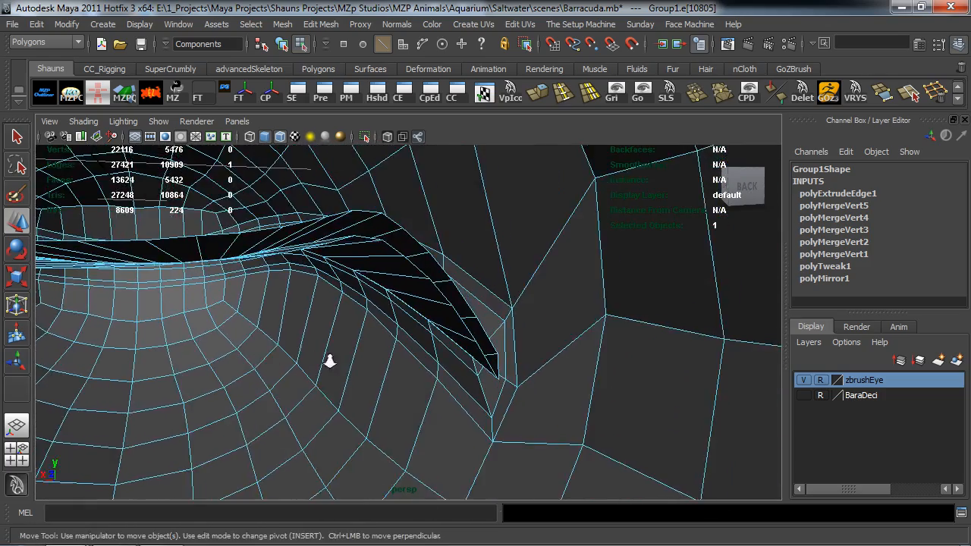
pyautogui.keyDown('alt'); pyautogui.moveTo(326, 362); pyautogui.dragTo(416, 371, button='right'); pyautogui.keyUp('alt')
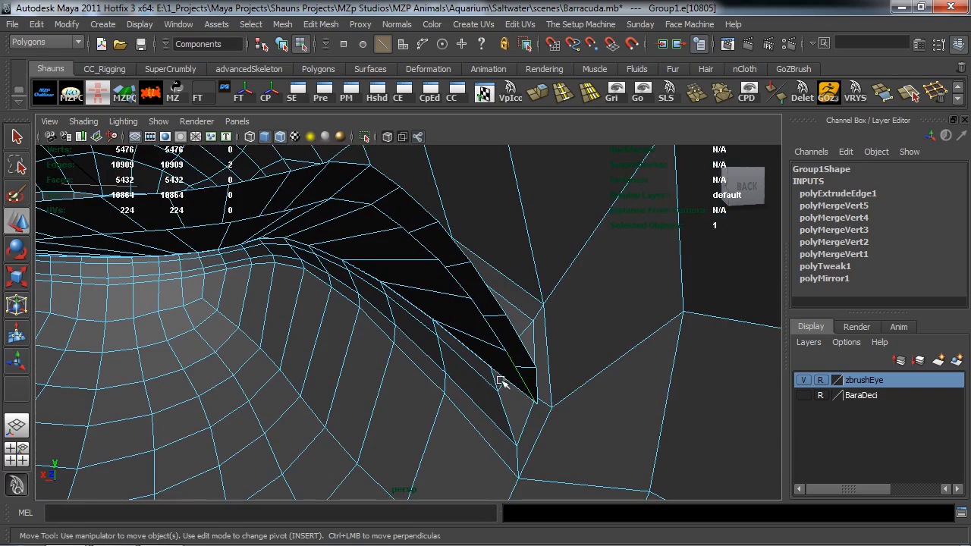
pyautogui.scroll(-3, 432, 367)
pyautogui.keyDown('alt'); pyautogui.moveTo(438, 367); pyautogui.dragTo(526, 339, button='middle'); pyautogui.keyUp('alt')
pyautogui.moveTo(424, 189); pyautogui.dragTo(430, 213)
# - Scale the lower border edges along Y to flatten their curve and reposition them inside the mouth
pyautogui.moveTo(404, 240)
pyautogui.keyDown('alt'); pyautogui.mouseDown()
pyautogui.moveTo(357, 262)
pyautogui.moveTo(410, 274)
pyautogui.moveTo(421, 245)
pyautogui.mouseUp(); pyautogui.keyUp('alt')
pyautogui.press('r')
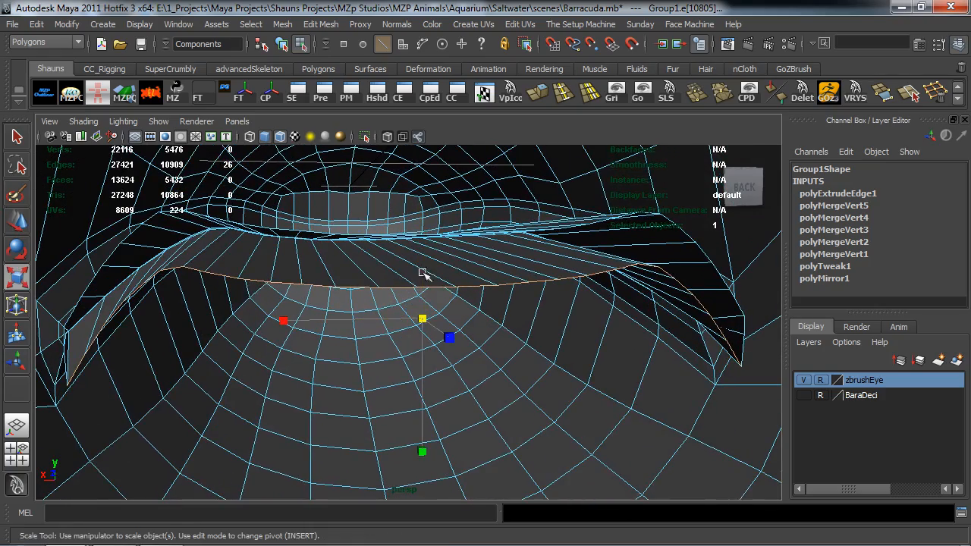
pyautogui.moveTo(420, 437); pyautogui.dragTo(419, 433)
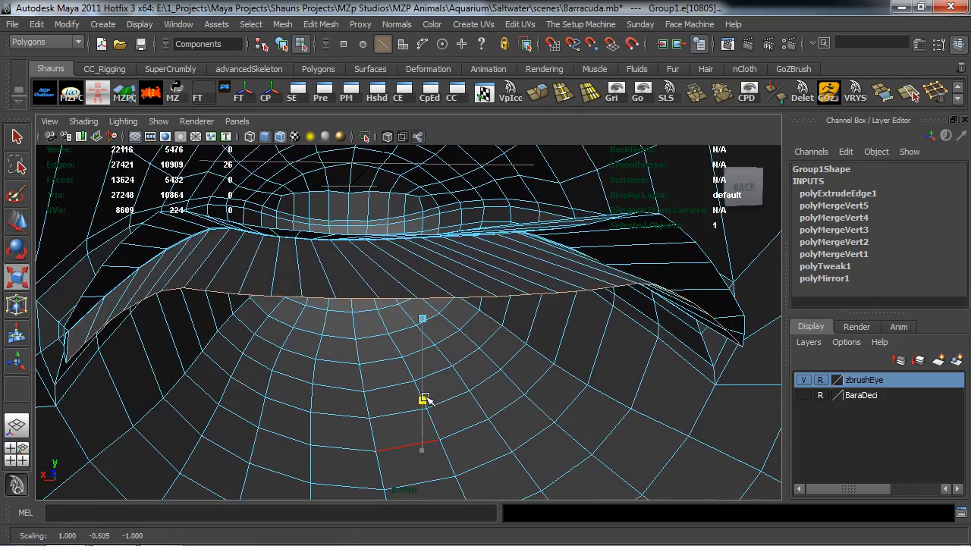
pyautogui.press('w')
pyautogui.moveTo(422, 317); pyautogui.dragTo(349, 285)
# - Select the border vertices at both mouth corners, lower them and scale them apart along X to about 1.036
pyautogui.keyDown('alt'); pyautogui.moveTo(348, 284); pyautogui.dragTo(427, 293, button='right'); pyautogui.keyUp('alt')
pyautogui.keyDown('alt'); pyautogui.moveTo(427, 293); pyautogui.dragTo(329, 272, button='middle'); pyautogui.keyUp('alt')
pyautogui.keyDown('alt'); pyautogui.moveTo(543, 342); pyautogui.dragTo(511, 327, button='middle'); pyautogui.keyUp('alt')
pyautogui.moveTo(549, 329); pyautogui.dragTo(523, 328, button='right')
pyautogui.click(529, 327)
pyautogui.keyDown('alt'); pyautogui.moveTo(425, 342); pyautogui.dragTo(594, 334); pyautogui.keyUp('alt')
pyautogui.keyDown('alt'); pyautogui.moveTo(594, 333); pyautogui.dragTo(539, 331, button='middle'); pyautogui.keyUp('alt')
pyautogui.keyDown('alt'); pyautogui.moveTo(538, 331); pyautogui.dragTo(477, 331); pyautogui.keyUp('alt')
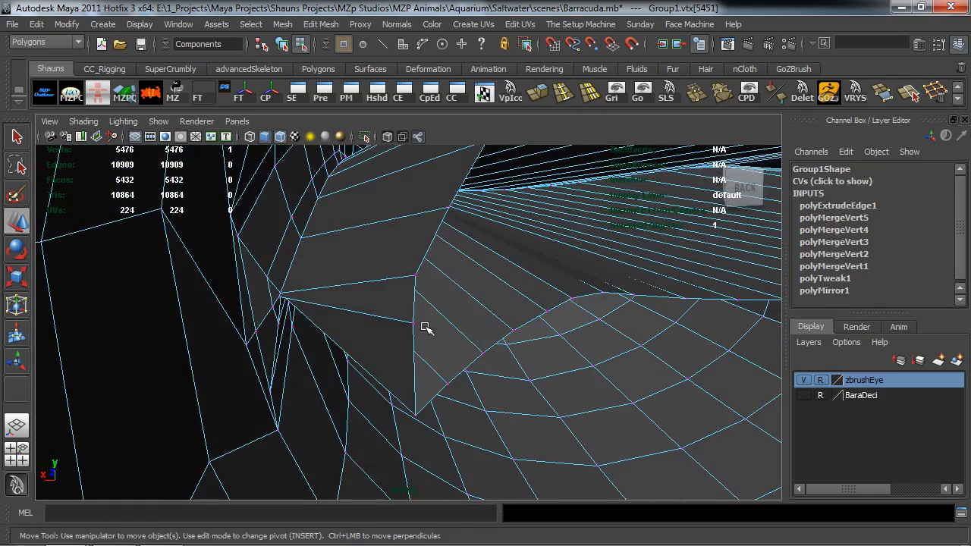
pyautogui.keyDown('alt'); pyautogui.moveTo(461, 295); pyautogui.dragTo(477, 319); pyautogui.keyUp('alt')
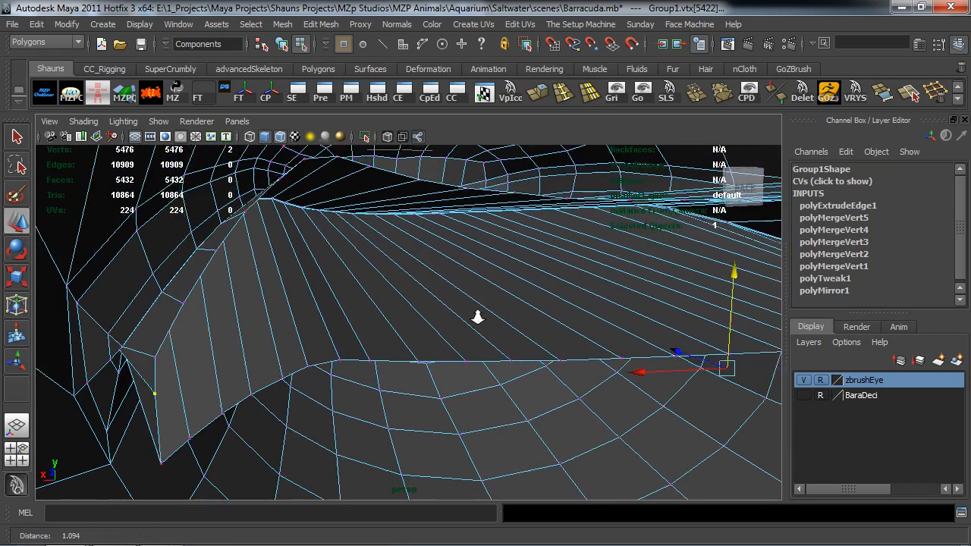
pyautogui.moveTo(739, 274); pyautogui.dragTo(743, 278)
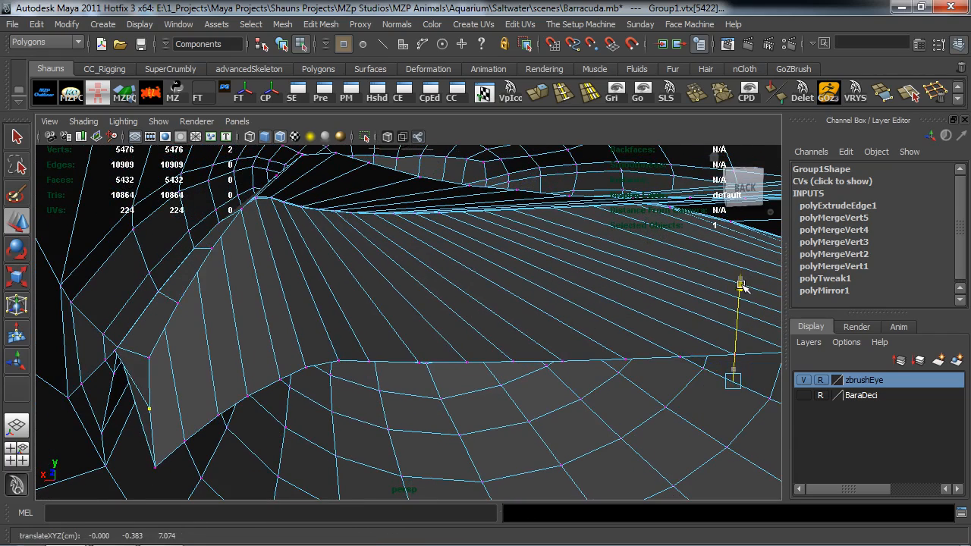
pyautogui.press('r')
pyautogui.moveTo(604, 386); pyautogui.dragTo(601, 386)
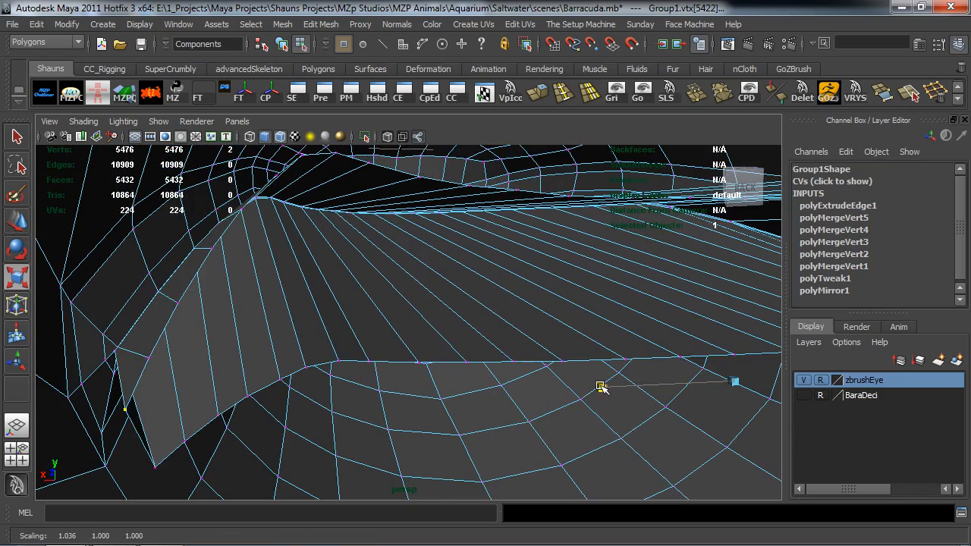
# - Insert an edge loop around the extruded inner mouth walls, between the lips and the open border
pyautogui.keyDown('alt'); pyautogui.moveTo(383, 355); pyautogui.dragTo(354, 351); pyautogui.keyUp('alt')
pyautogui.keyDown('alt'); pyautogui.moveTo(354, 352); pyautogui.dragTo(405, 358, button='middle'); pyautogui.keyUp('alt')
pyautogui.keyDown('alt'); pyautogui.moveTo(405, 358); pyautogui.dragTo(416, 281); pyautogui.keyUp('alt')
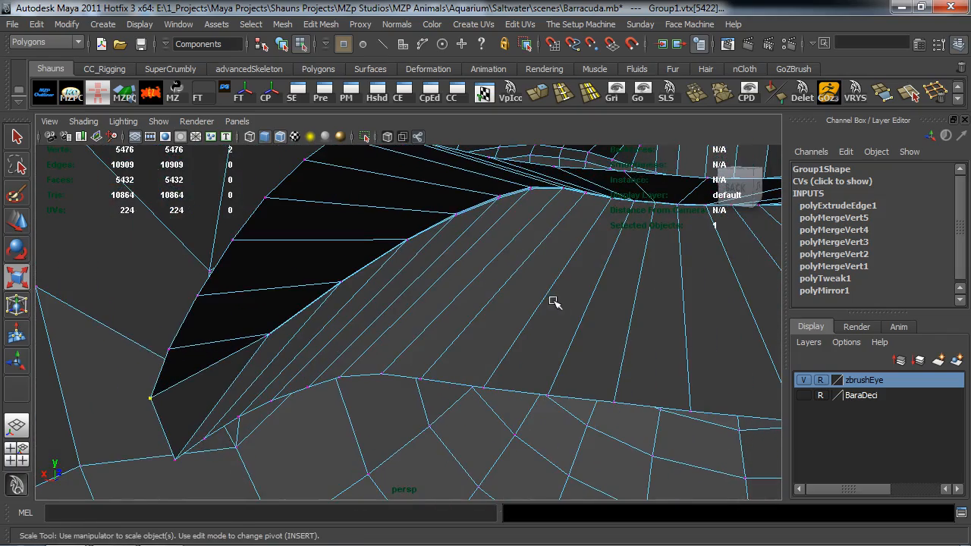
pyautogui.moveTo(522, 233)
pyautogui.keyDown('alt'); pyautogui.mouseDown()
pyautogui.moveTo(509, 248)
pyautogui.moveTo(505, 230)
pyautogui.moveTo(525, 238)
pyautogui.mouseUp(); pyautogui.keyUp('alt')
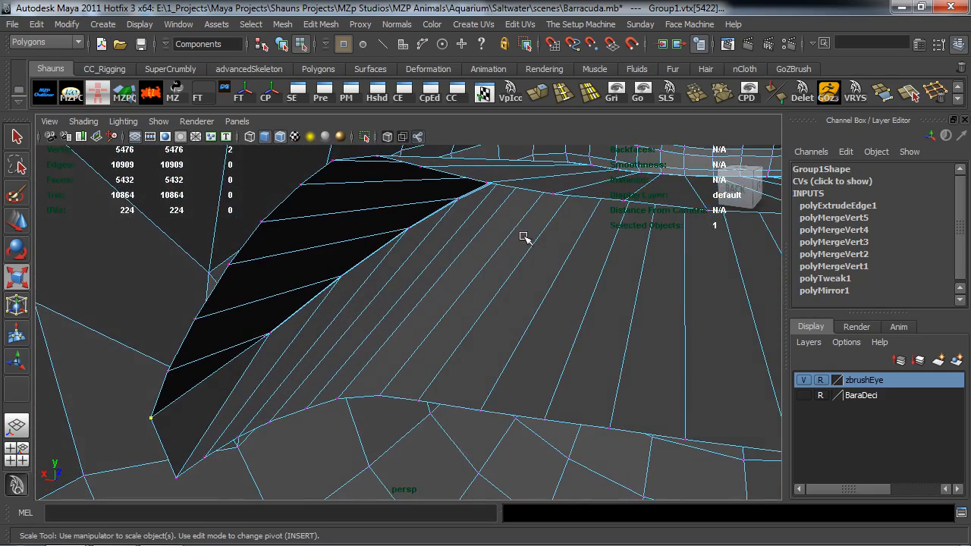
pyautogui.click(562, 92)
pyautogui.moveTo(250, 374); pyautogui.dragTo(250, 373)
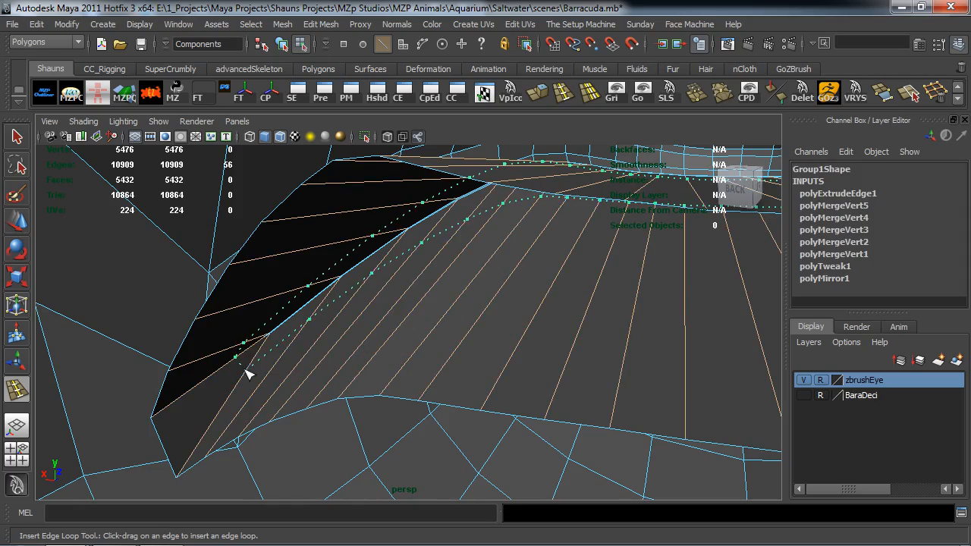
pyautogui.moveTo(224, 411); pyautogui.dragTo(402, 340)
# - Select the lower part of the inserted edge loop and move it down to shape the lower mouth wall
pyautogui.press('w')
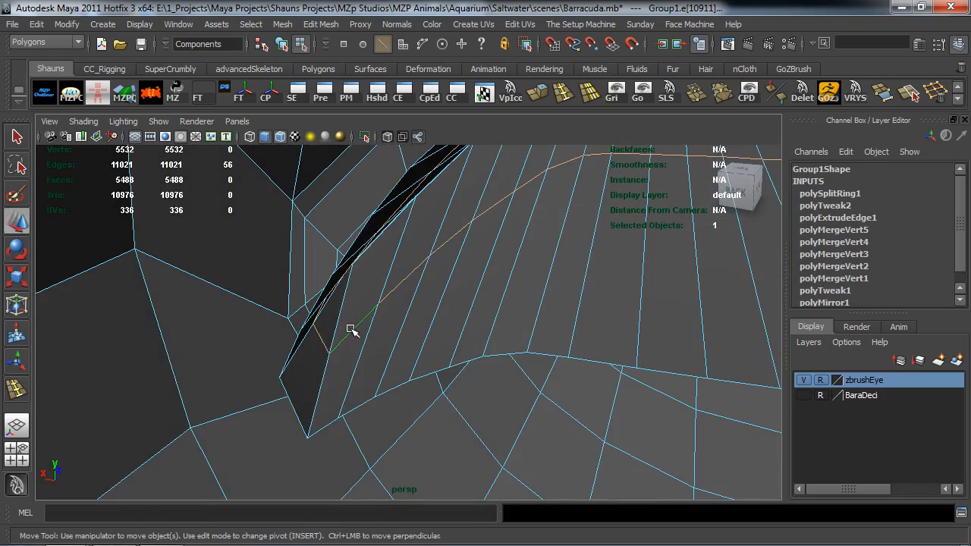
pyautogui.keyDown('alt'); pyautogui.moveTo(521, 341); pyautogui.dragTo(450, 344, button='middle'); pyautogui.keyUp('alt')
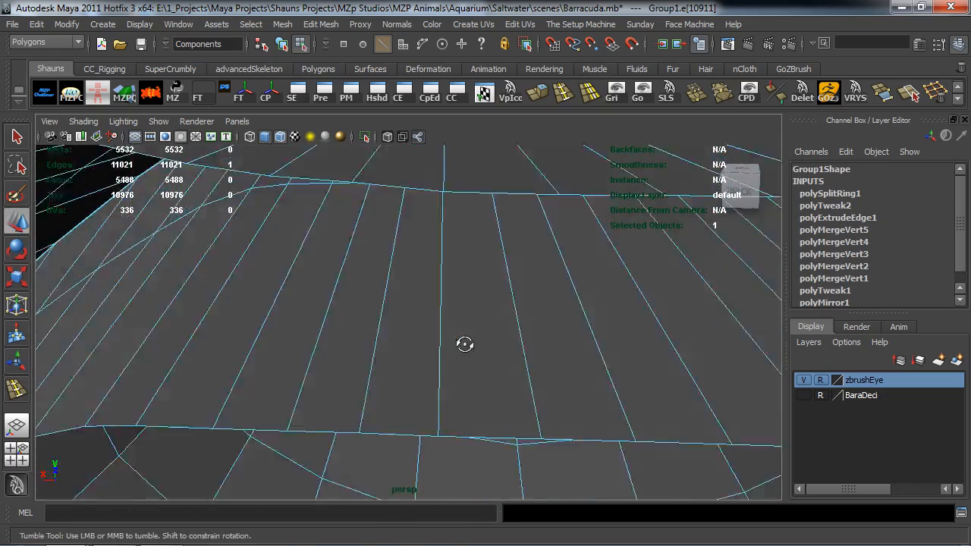
pyautogui.keyDown('alt'); pyautogui.moveTo(451, 345); pyautogui.dragTo(414, 339); pyautogui.keyUp('alt')
pyautogui.keyDown('alt'); pyautogui.moveTo(414, 339); pyautogui.dragTo(292, 355, button='middle'); pyautogui.keyUp('alt')
pyautogui.keyDown('alt'); pyautogui.moveTo(353, 340); pyautogui.dragTo(532, 296, button='middle'); pyautogui.keyUp('alt')
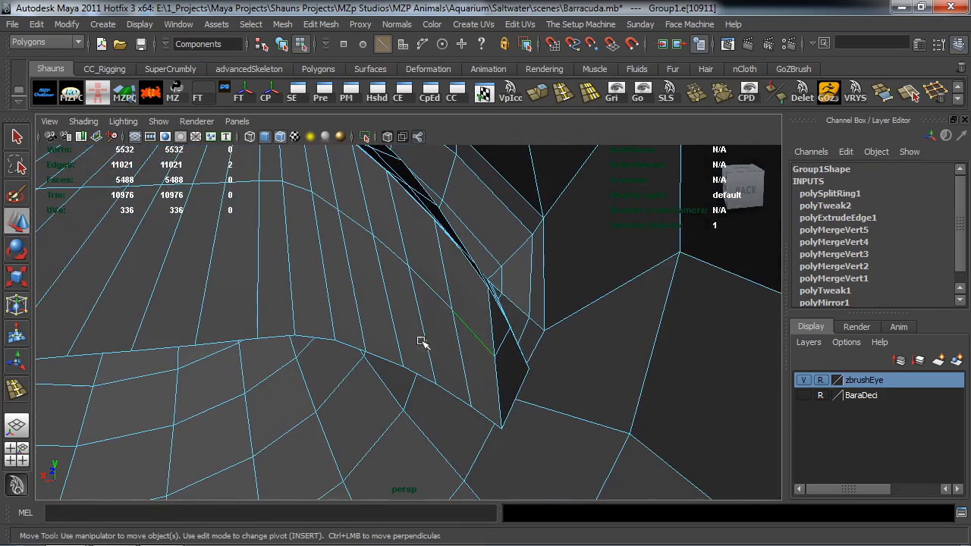
pyautogui.keyDown('alt'); pyautogui.moveTo(347, 332); pyautogui.dragTo(463, 335, button='middle'); pyautogui.keyUp('alt')
pyautogui.keyDown('alt'); pyautogui.moveTo(386, 325); pyautogui.dragTo(410, 311); pyautogui.keyUp('alt')
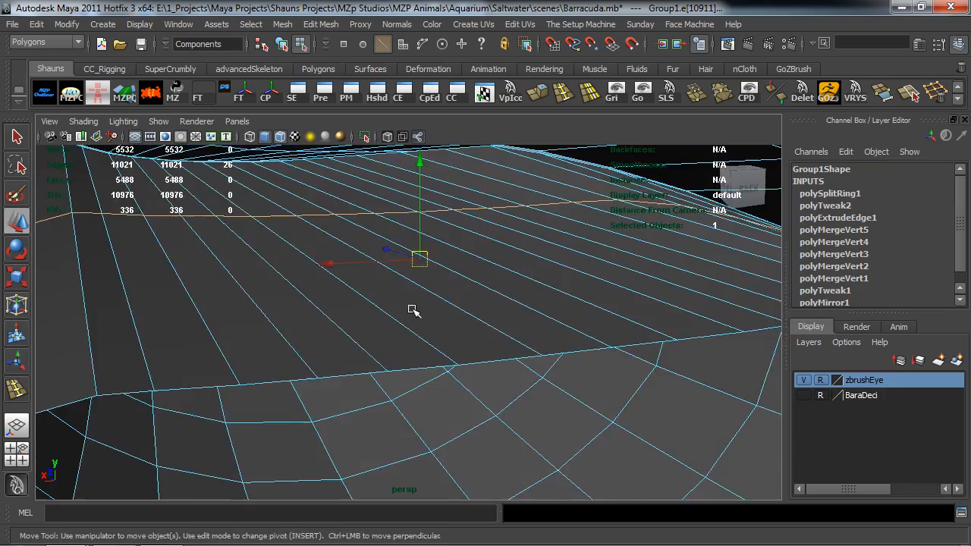
pyautogui.keyDown('alt'); pyautogui.moveTo(409, 312); pyautogui.dragTo(465, 315, button='middle'); pyautogui.keyUp('alt')
pyautogui.keyDown('alt'); pyautogui.moveTo(465, 315); pyautogui.dragTo(420, 323); pyautogui.keyUp('alt')
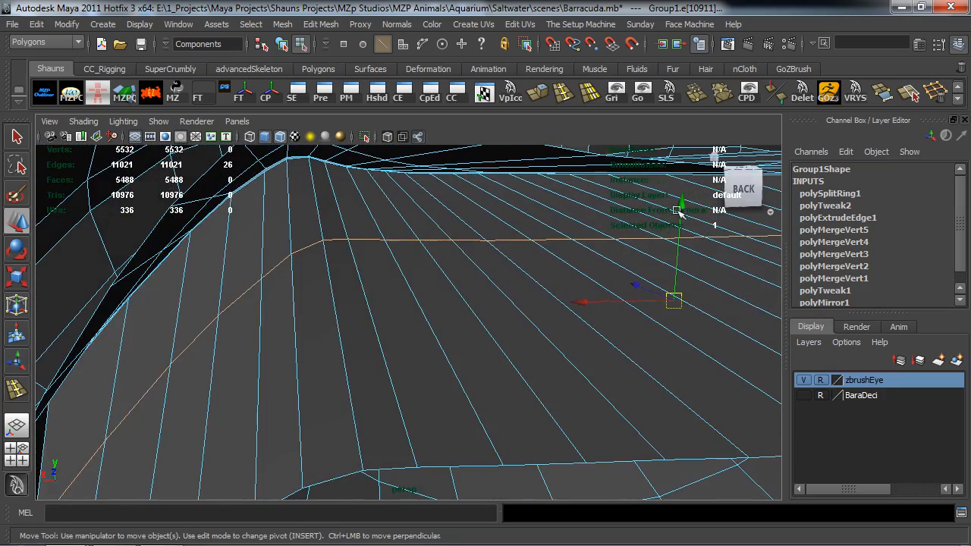
pyautogui.moveTo(679, 206); pyautogui.dragTo(681, 253)
# - Select the upper border edges between the mouth corners, extrude them and move the new edges down toward the lower border
pyautogui.keyDown('alt'); pyautogui.moveTo(450, 293); pyautogui.dragTo(333, 300); pyautogui.keyUp('alt')
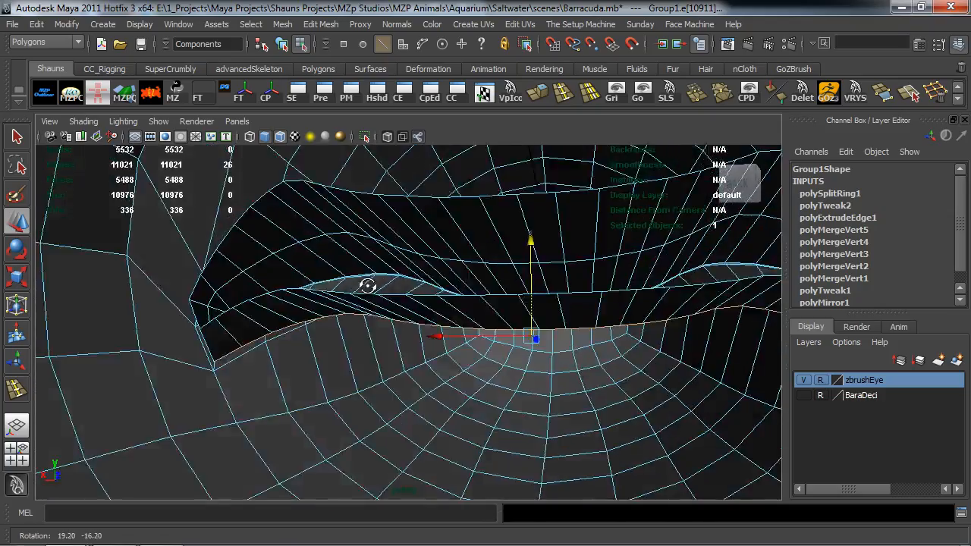
pyautogui.keyDown('alt'); pyautogui.moveTo(394, 303); pyautogui.dragTo(410, 307, button='right'); pyautogui.keyUp('alt')
pyautogui.keyDown('alt'); pyautogui.moveTo(493, 305); pyautogui.dragTo(423, 314); pyautogui.keyUp('alt')
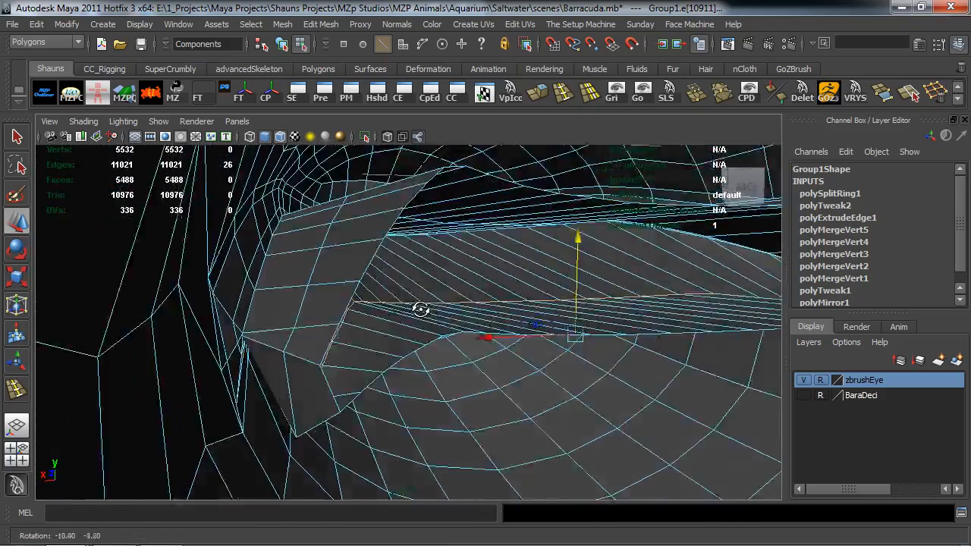
pyautogui.keyDown('alt'); pyautogui.moveTo(423, 304); pyautogui.dragTo(429, 312, button='right'); pyautogui.keyUp('alt')
pyautogui.keyDown('alt'); pyautogui.moveTo(499, 314); pyautogui.dragTo(393, 339); pyautogui.keyUp('alt')
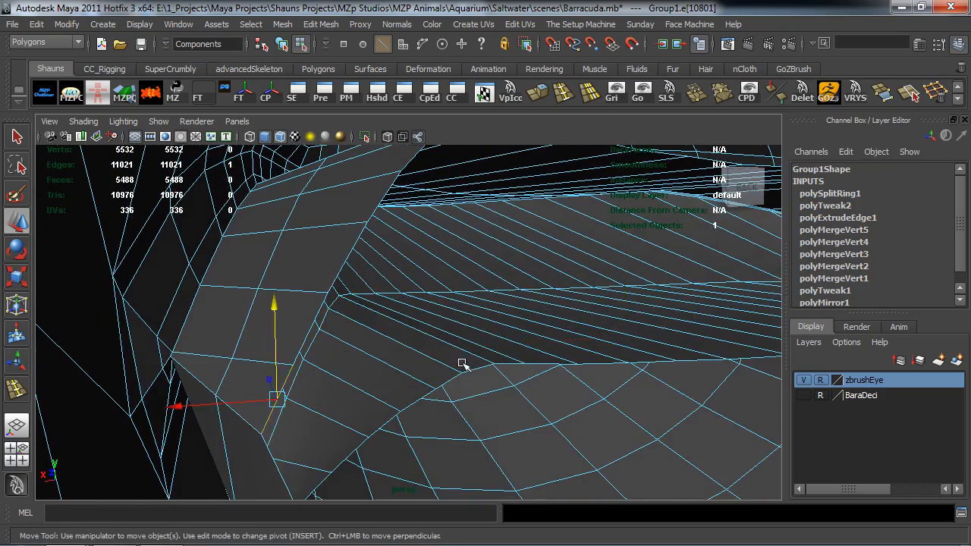
pyautogui.keyDown('alt'); pyautogui.moveTo(462, 365); pyautogui.dragTo(415, 368, button='middle'); pyautogui.keyUp('alt')
pyautogui.keyDown('alt'); pyautogui.moveTo(346, 365); pyautogui.dragTo(265, 365, button='middle'); pyautogui.keyUp('alt')
pyautogui.keyDown('alt'); pyautogui.moveTo(433, 357); pyautogui.dragTo(280, 348, button='middle'); pyautogui.keyUp('alt')
pyautogui.keyDown('alt'); pyautogui.moveTo(369, 354); pyautogui.dragTo(347, 342); pyautogui.keyUp('alt')
pyautogui.keyDown('alt'); pyautogui.moveTo(346, 342); pyautogui.dragTo(440, 366, button='right'); pyautogui.keyUp('alt')
pyautogui.keyDown('alt'); pyautogui.moveTo(492, 410); pyautogui.dragTo(466, 381, button='middle'); pyautogui.keyUp('alt')
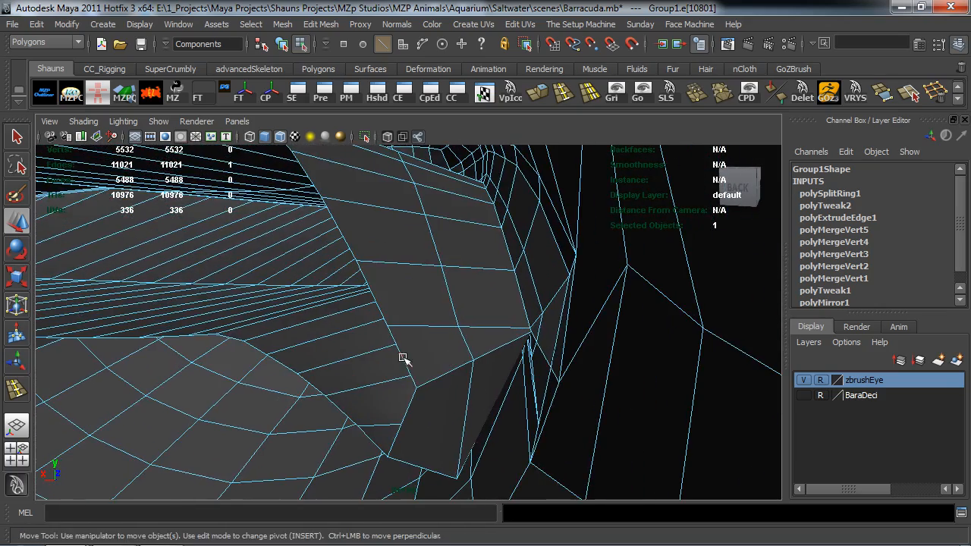
pyautogui.keyDown('alt'); pyautogui.moveTo(402, 353); pyautogui.dragTo(380, 344); pyautogui.keyUp('alt')
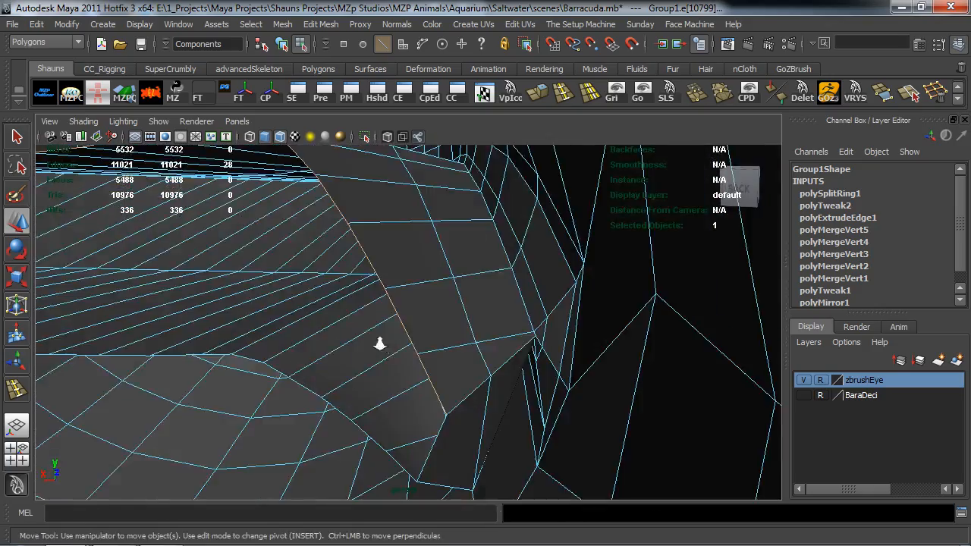
pyautogui.keyDown('alt'); pyautogui.moveTo(379, 342); pyautogui.dragTo(330, 355, button='right'); pyautogui.keyUp('alt')
pyautogui.keyDown('alt'); pyautogui.moveTo(338, 356); pyautogui.dragTo(566, 364, button='middle'); pyautogui.keyUp('alt')
pyautogui.keyDown('alt'); pyautogui.moveTo(493, 350); pyautogui.dragTo(493, 326); pyautogui.keyUp('alt')
pyautogui.click(535, 93)
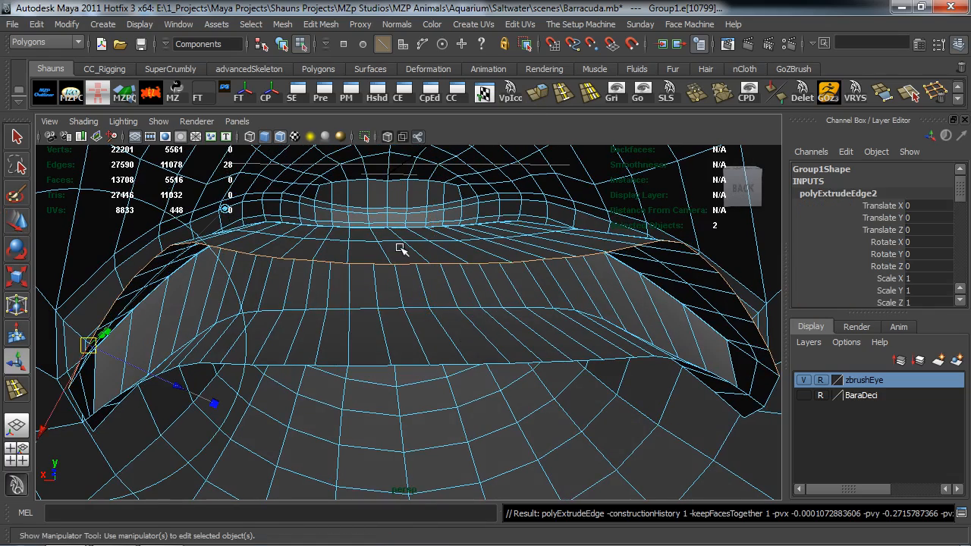
pyautogui.press('w')
pyautogui.moveTo(432, 262); pyautogui.dragTo(436, 222)
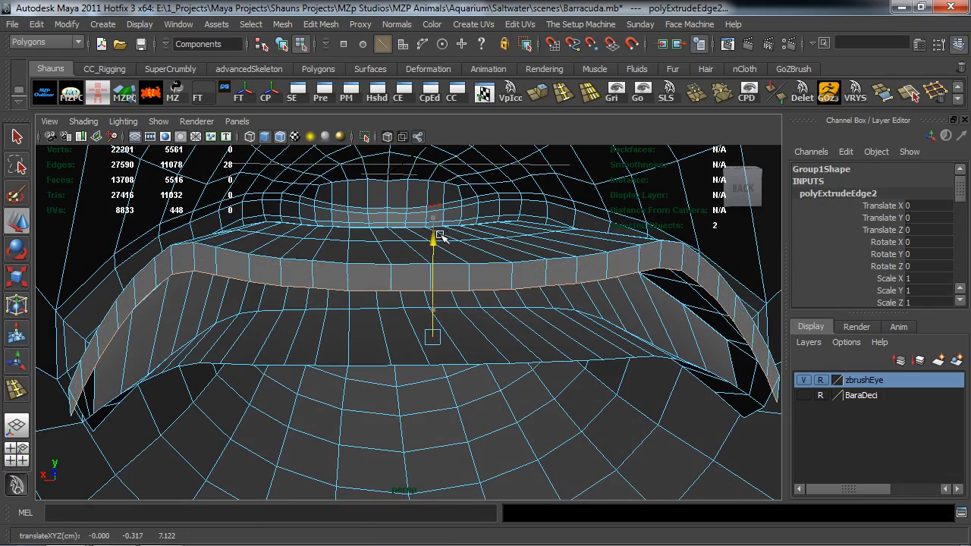
# - Scale the newly extruded upper mouth edges slightly along X
pyautogui.keyDown('alt'); pyautogui.moveTo(416, 263); pyautogui.dragTo(487, 247, button='middle'); pyautogui.keyUp('alt')
pyautogui.keyDown('alt'); pyautogui.moveTo(434, 282); pyautogui.dragTo(484, 283, button='right'); pyautogui.keyUp('alt')
pyautogui.keyDown('alt'); pyautogui.moveTo(483, 282); pyautogui.dragTo(531, 272, button='middle'); pyautogui.keyUp('alt')
pyautogui.keyDown('alt'); pyautogui.moveTo(433, 299); pyautogui.dragTo(466, 288); pyautogui.keyUp('alt')
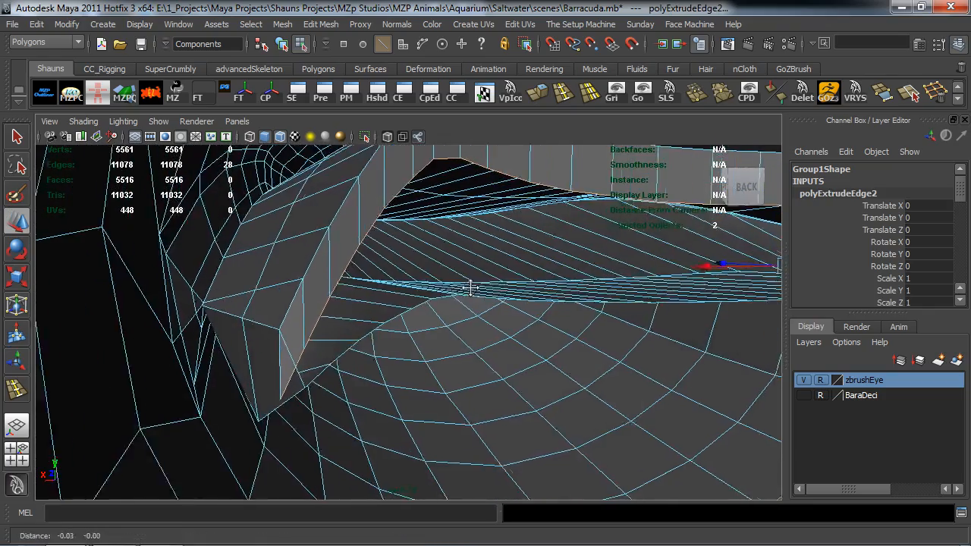
pyautogui.keyDown('alt'); pyautogui.moveTo(466, 288); pyautogui.dragTo(490, 292, button='right'); pyautogui.keyUp('alt')
pyautogui.keyDown('alt'); pyautogui.moveTo(490, 292); pyautogui.dragTo(448, 303); pyautogui.keyUp('alt')
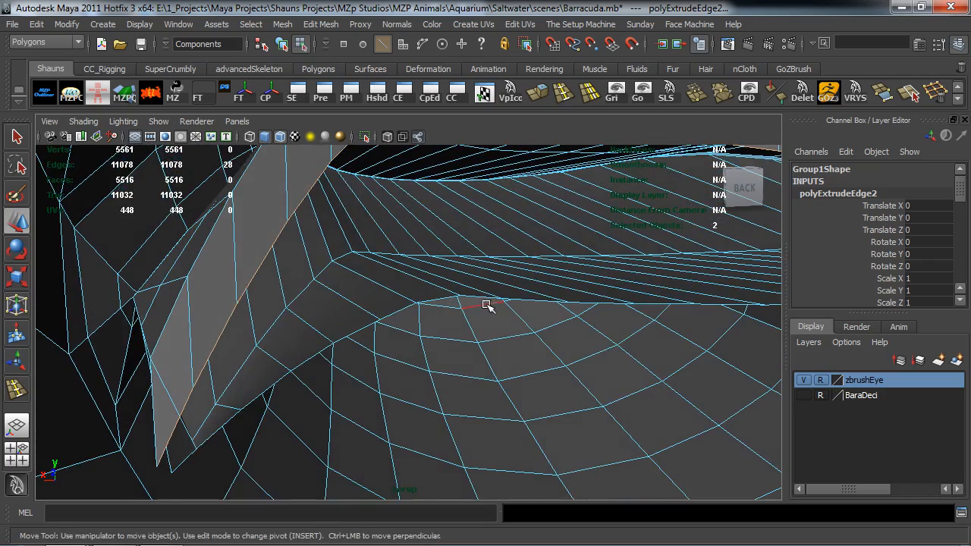
pyautogui.press('r')
pyautogui.keyDown('alt'); pyautogui.moveTo(527, 293); pyautogui.dragTo(442, 311, button='middle'); pyautogui.keyUp('alt')
pyautogui.moveTo(518, 316); pyautogui.dragTo(523, 317)
# - Merge the end vertex of the extruded upper strip with the adjacent lower border vertex at one mouth corner
pyautogui.keyDown('alt'); pyautogui.moveTo(491, 320); pyautogui.dragTo(434, 292, button='right'); pyautogui.keyUp('alt')
pyautogui.keyDown('alt'); pyautogui.moveTo(310, 344); pyautogui.dragTo(283, 270); pyautogui.keyUp('alt')
pyautogui.moveTo(283, 269); pyautogui.dragTo(239, 284, button='right')
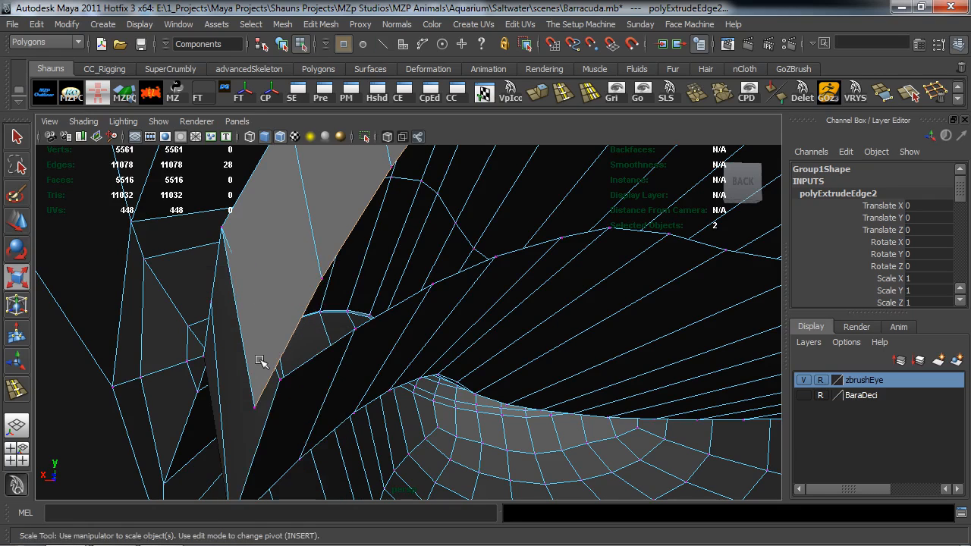
pyautogui.click(254, 408)
pyautogui.keyDown('shift'); pyautogui.click(279, 379); pyautogui.keyUp('shift')
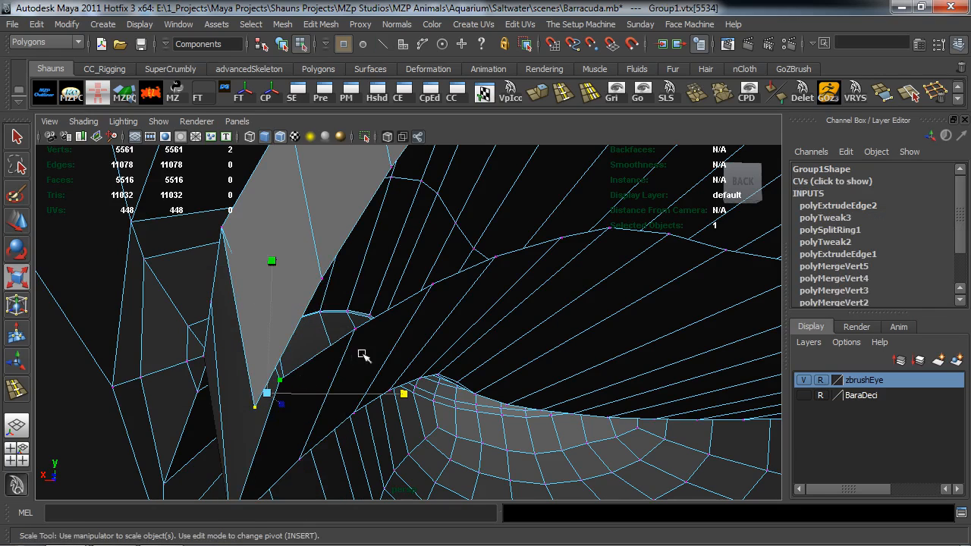
pyautogui.click(691, 95)
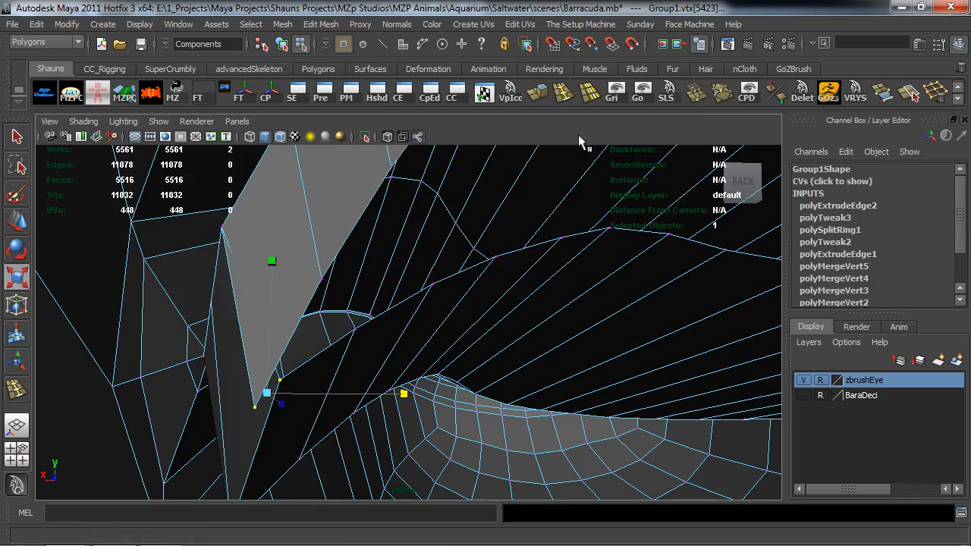
pyautogui.press('w')
pyautogui.keyDown('alt'); pyautogui.moveTo(364, 274); pyautogui.dragTo(353, 320); pyautogui.keyUp('alt')
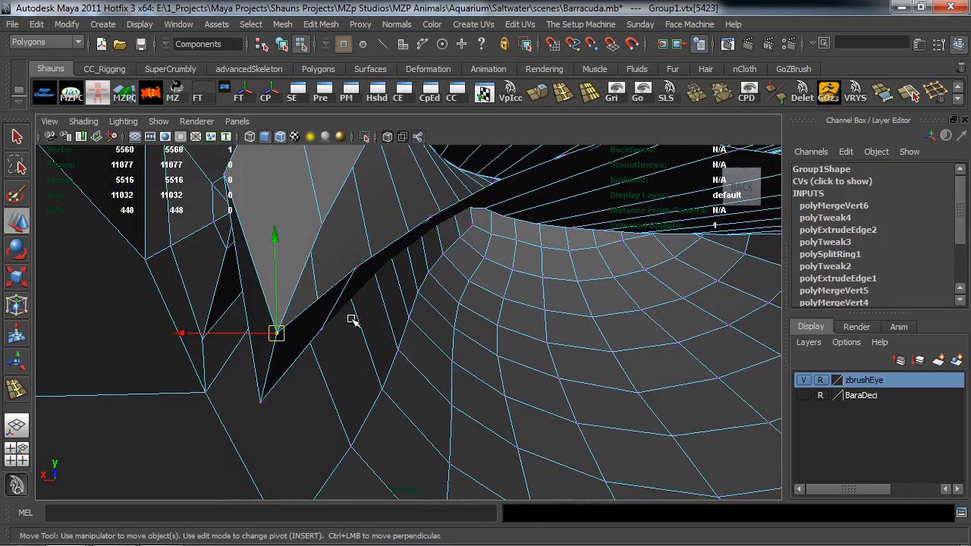
# - Merge the upper strip vertex next to the already welded mouth corner with its matching vertex on the lower wall's border
pyautogui.keyDown('alt'); pyautogui.moveTo(339, 275); pyautogui.dragTo(274, 234); pyautogui.keyUp('alt')
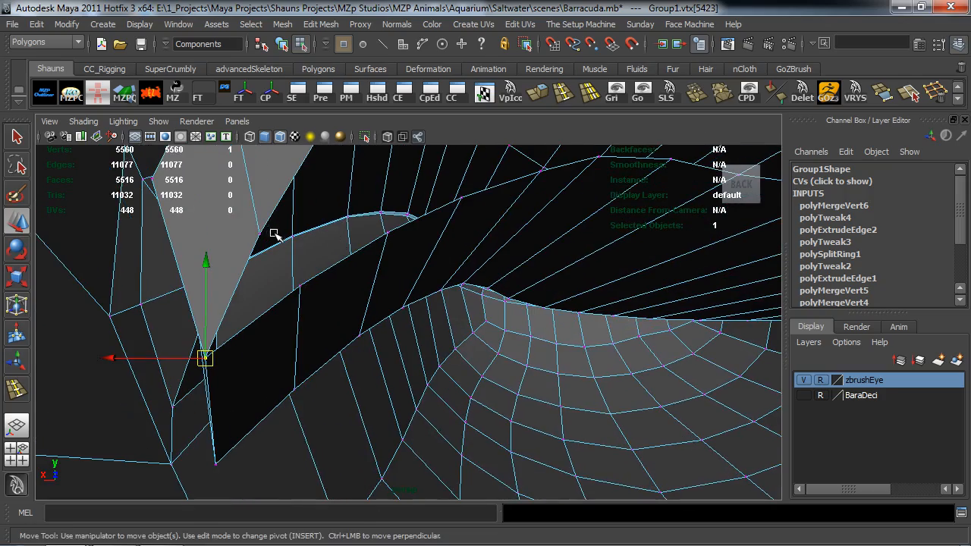
pyautogui.click(260, 233)
pyautogui.keyDown('shift'); pyautogui.click(301, 285); pyautogui.keyUp('shift')
pyautogui.keyDown('alt'); pyautogui.moveTo(367, 278); pyautogui.dragTo(369, 336); pyautogui.keyUp('alt')
pyautogui.moveTo(385, 379)
pyautogui.keyDown('alt'); pyautogui.mouseDown(button='middle')
pyautogui.moveTo(395, 340)
pyautogui.moveTo(381, 365)
pyautogui.mouseUp(button='middle'); pyautogui.keyUp('alt')
pyautogui.press('g')
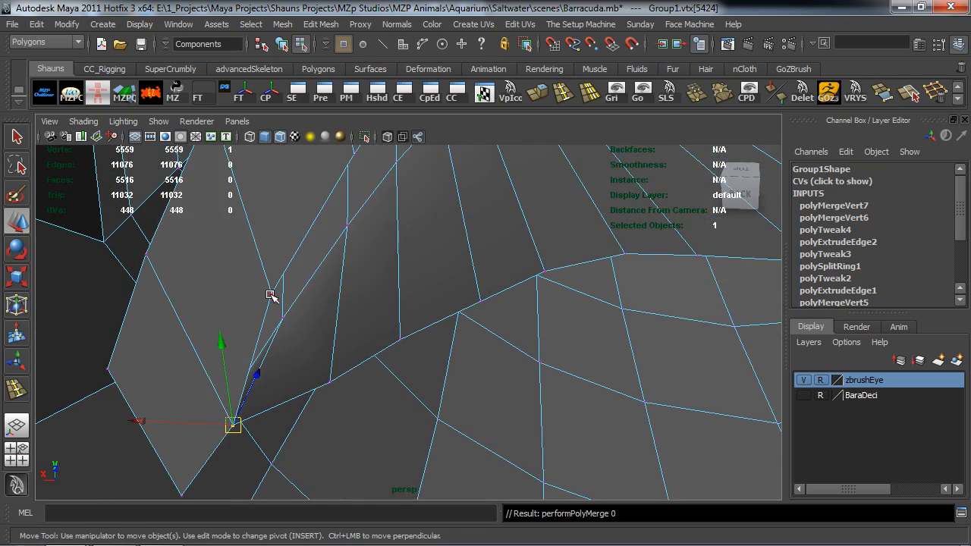
# - Merge the second and third upper strip vertices from the welded mouth corner with their matching lower border vertices
pyautogui.click(271, 294)
pyautogui.keyDown('shift'); pyautogui.click(328, 381); pyautogui.keyUp('shift')
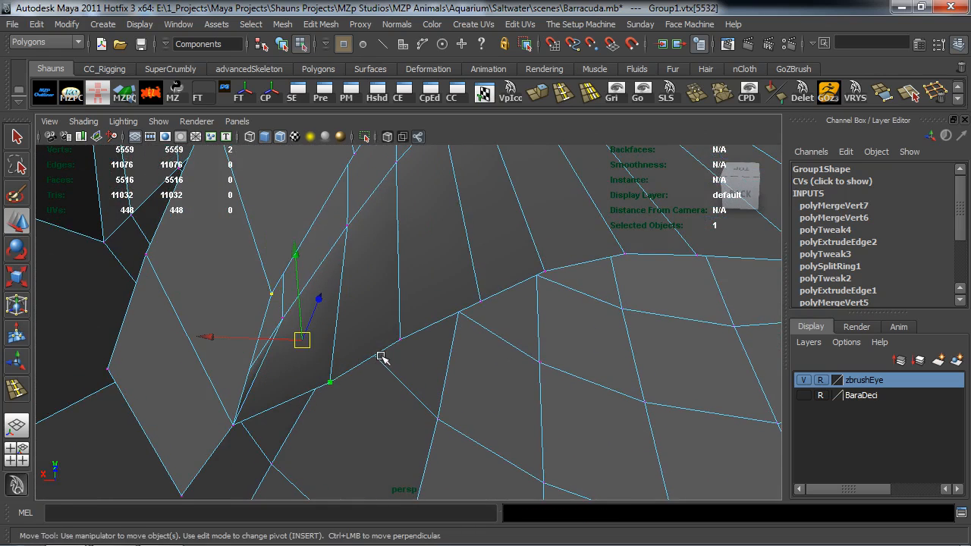
pyautogui.moveTo(381, 358)
pyautogui.keyDown('alt'); pyautogui.mouseDown(button='middle')
pyautogui.moveTo(380, 366)
pyautogui.moveTo(391, 363)
pyautogui.mouseUp(button='middle'); pyautogui.keyUp('alt')
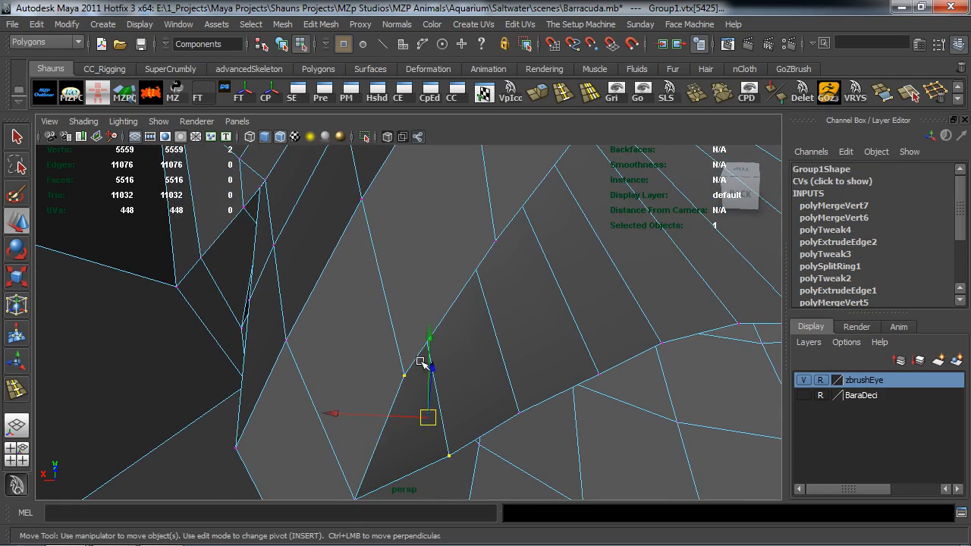
pyautogui.press('g')
pyautogui.click(498, 241)
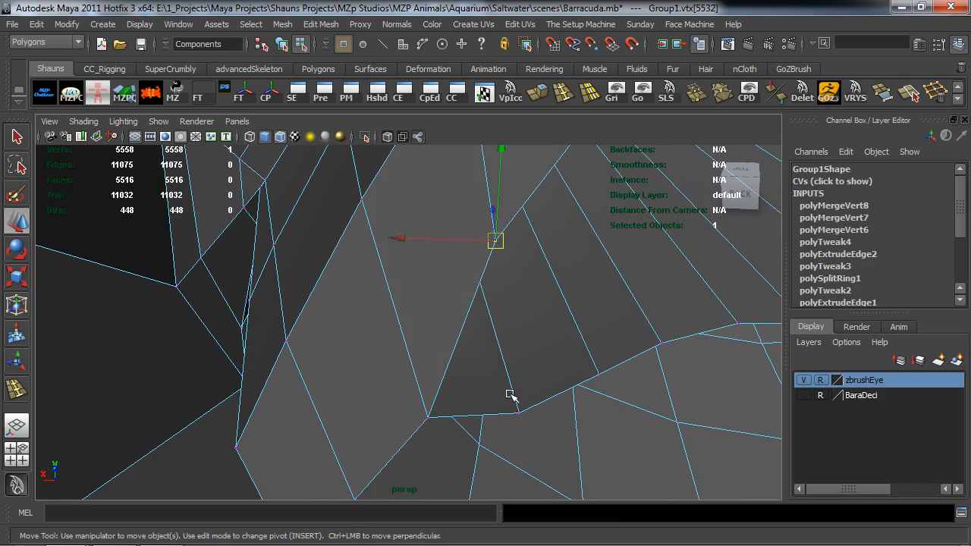
pyautogui.keyDown('shift'); pyautogui.click(536, 432); pyautogui.keyUp('shift')
pyautogui.keyDown('alt'); pyautogui.moveTo(572, 405); pyautogui.dragTo(564, 393, button='middle'); pyautogui.keyUp('alt')
pyautogui.press('g')
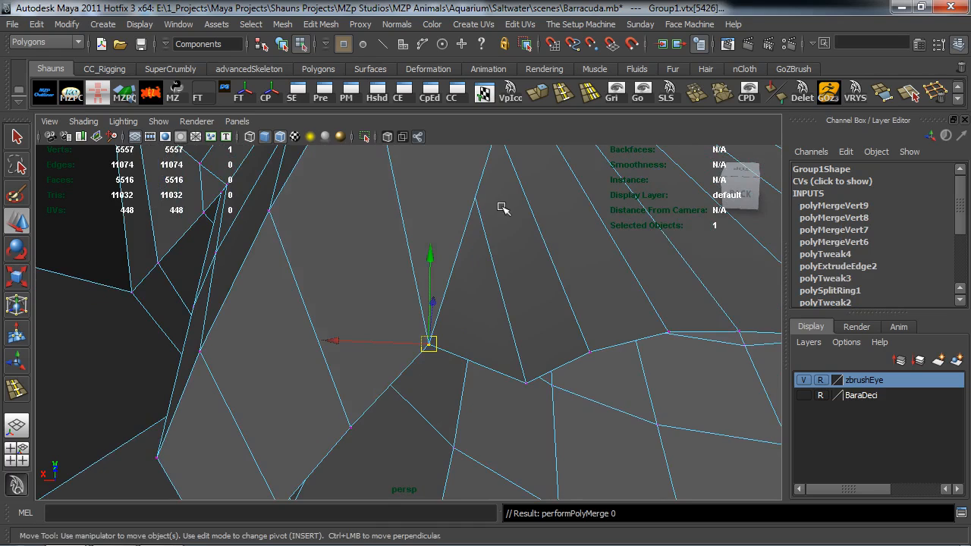
# - Continue the inner mouth seam by merging the fourth and fifth upper strip vertices from the corner with their lower border counterparts
pyautogui.keyDown('alt'); pyautogui.moveTo(498, 208); pyautogui.dragTo(502, 220, button='middle'); pyautogui.keyUp('alt')
pyautogui.click(504, 262)
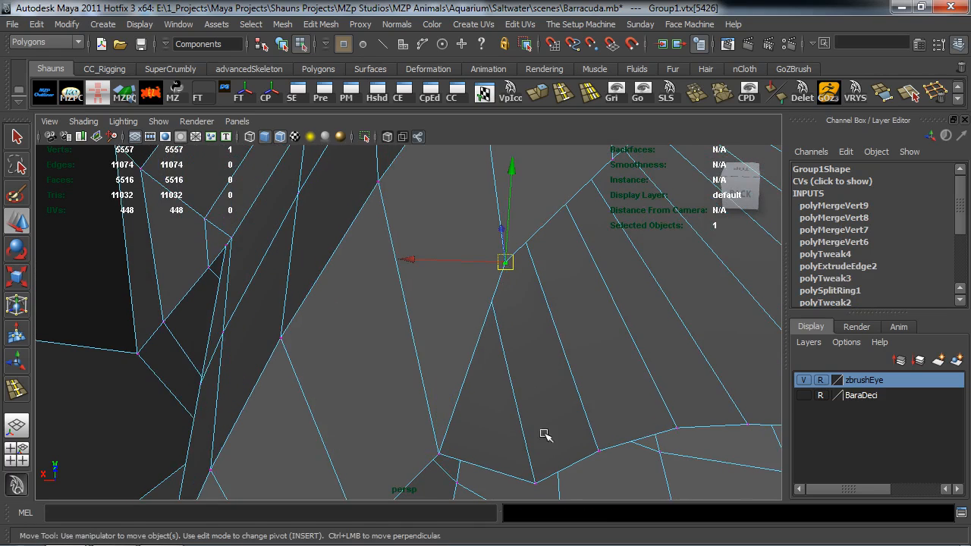
pyautogui.keyDown('shift'); pyautogui.click(538, 480); pyautogui.keyUp('shift')
pyautogui.press('f')
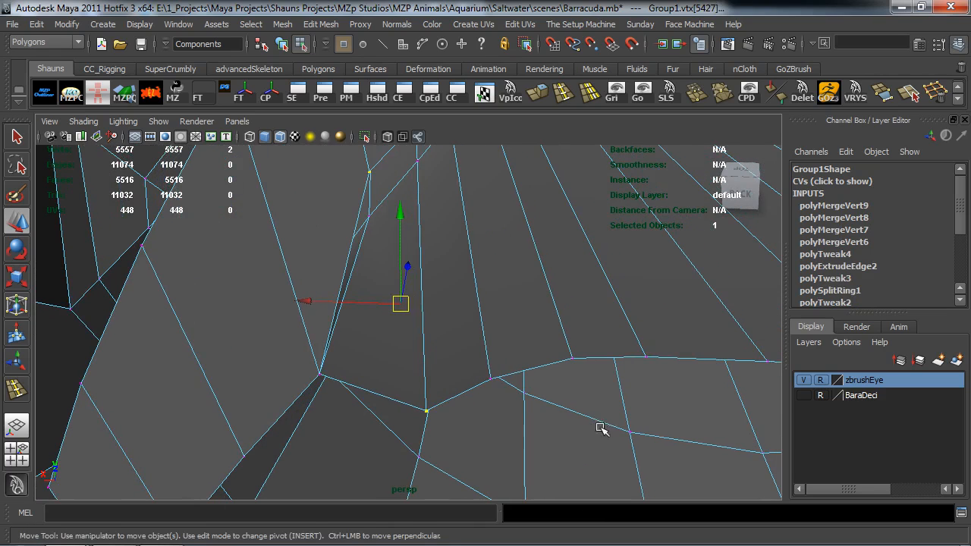
pyautogui.press('g')
pyautogui.keyDown('alt'); pyautogui.moveTo(506, 200); pyautogui.dragTo(467, 246); pyautogui.keyUp('alt')
pyautogui.click(447, 262)
pyautogui.press('f')
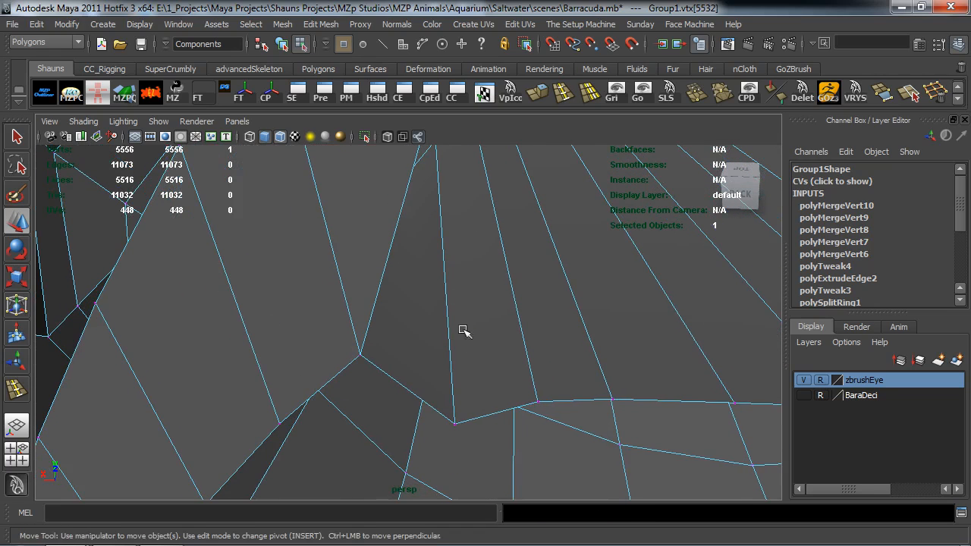
pyautogui.keyDown('shift'); pyautogui.click(455, 423); pyautogui.keyUp('shift')
pyautogui.press('g')
# - Merge the sixth and seventh pairs of upper strip and lower border vertices, counted from the welded mouth corner
pyautogui.keyDown('alt'); pyautogui.moveTo(535, 267); pyautogui.dragTo(461, 240); pyautogui.keyUp('alt')
pyautogui.click(425, 204)
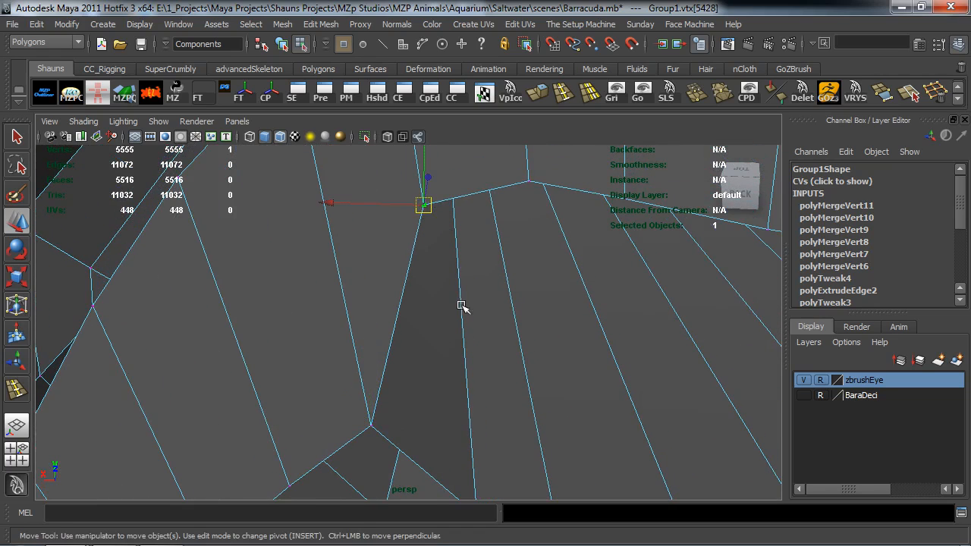
pyautogui.press('f')
pyautogui.keyDown('shift'); pyautogui.click(458, 420); pyautogui.keyUp('shift')
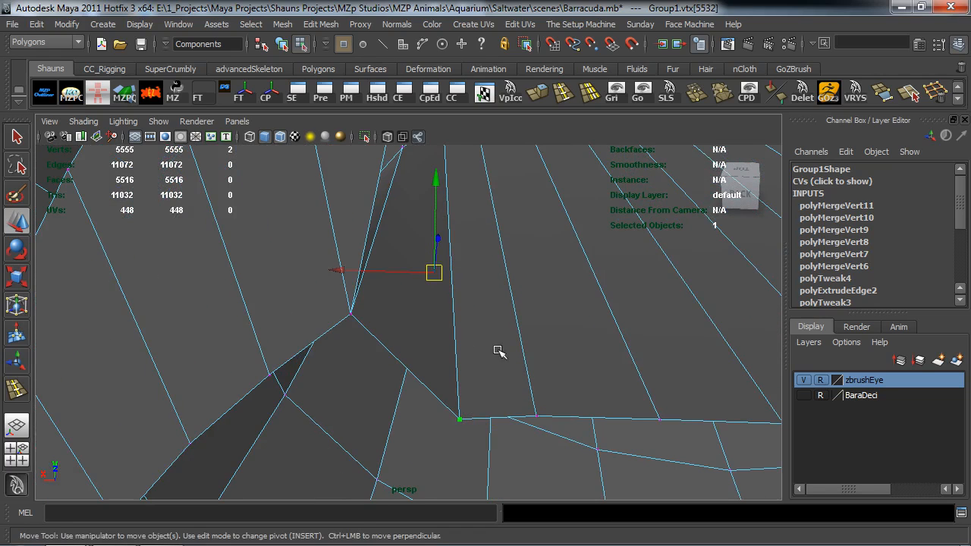
pyautogui.press('g')
pyautogui.keyDown('alt'); pyautogui.moveTo(513, 314); pyautogui.dragTo(511, 324); pyautogui.keyUp('alt')
pyautogui.click(440, 243)
pyautogui.press('f')
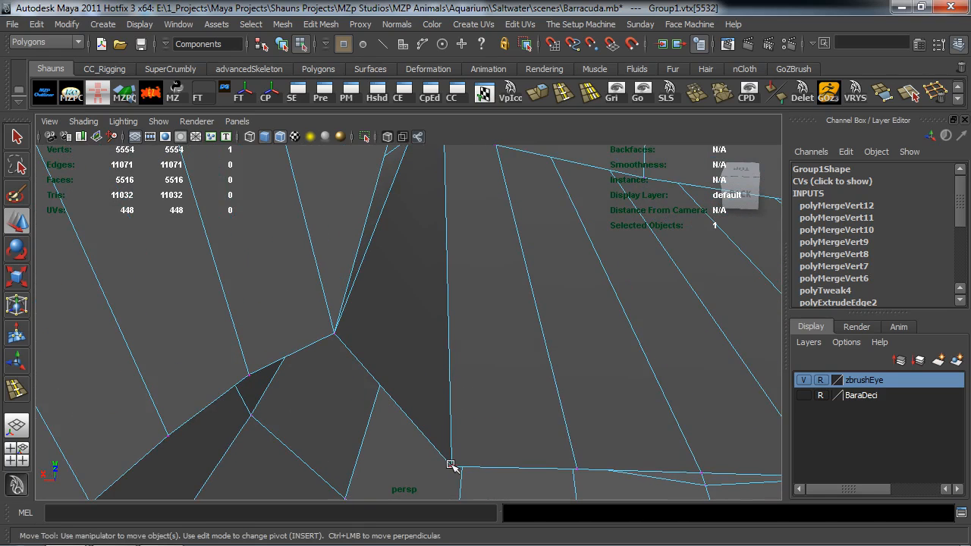
pyautogui.keyDown('alt'); pyautogui.moveTo(498, 355); pyautogui.dragTo(486, 270); pyautogui.keyUp('alt')
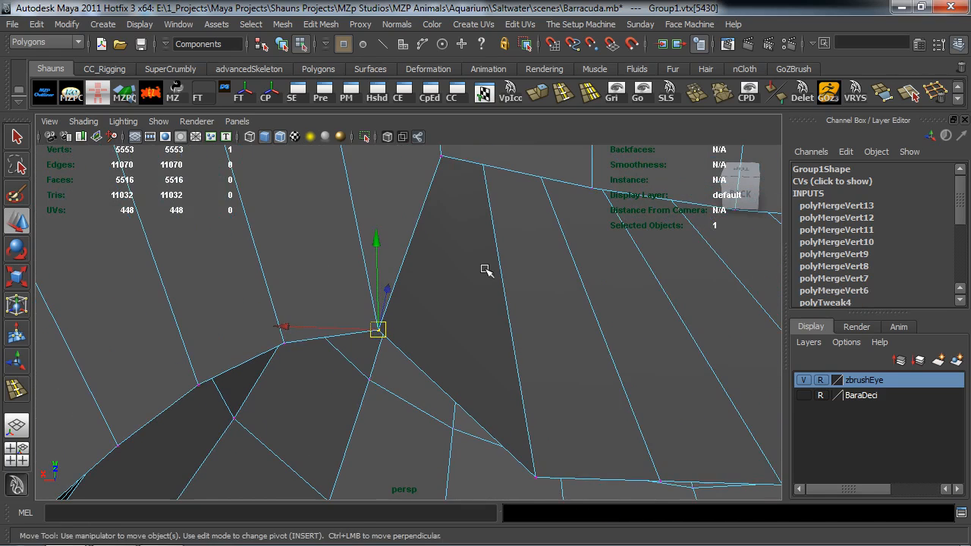
# - Close two more segments of the mouth gap by merging the next two upper vertices with their facing lower border vertices
pyautogui.click(441, 155)
pyautogui.keyDown('shift'); pyautogui.click(533, 479); pyautogui.keyUp('shift')
pyautogui.keyDown('alt'); pyautogui.moveTo(585, 418); pyautogui.dragTo(551, 422); pyautogui.keyUp('alt')
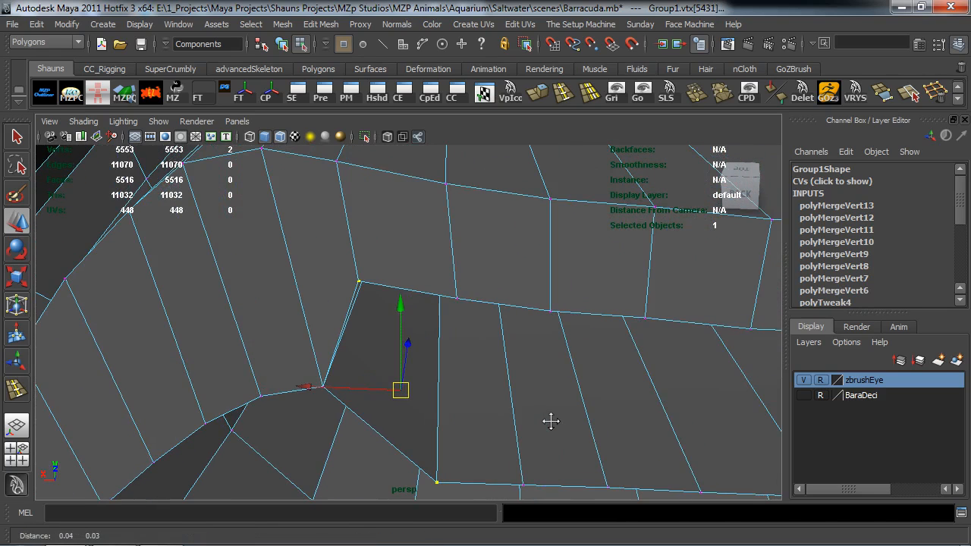
pyautogui.press('g')
pyautogui.click(459, 300)
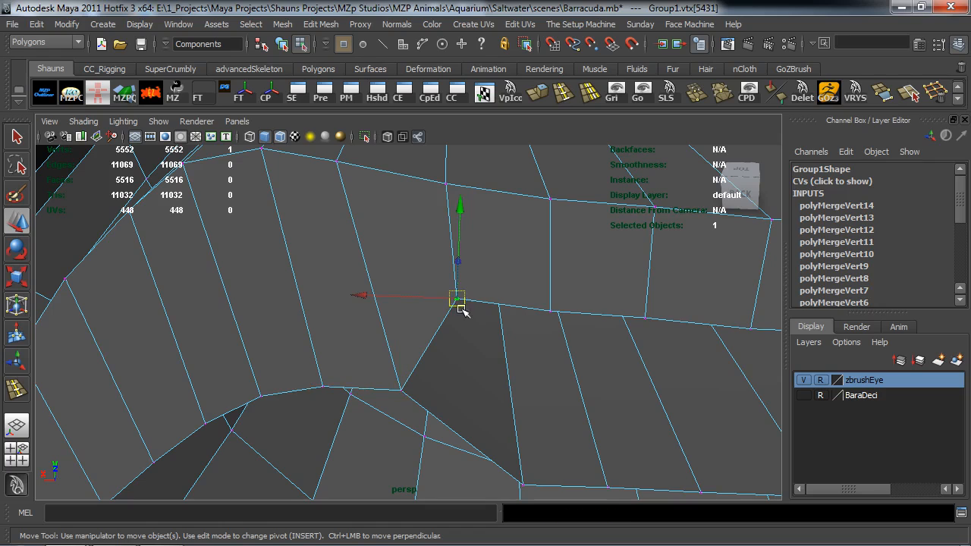
pyautogui.keyDown('shift'); pyautogui.click(522, 478); pyautogui.keyUp('shift')
pyautogui.keyDown('alt'); pyautogui.moveTo(596, 452); pyautogui.dragTo(587, 446); pyautogui.keyUp('alt')
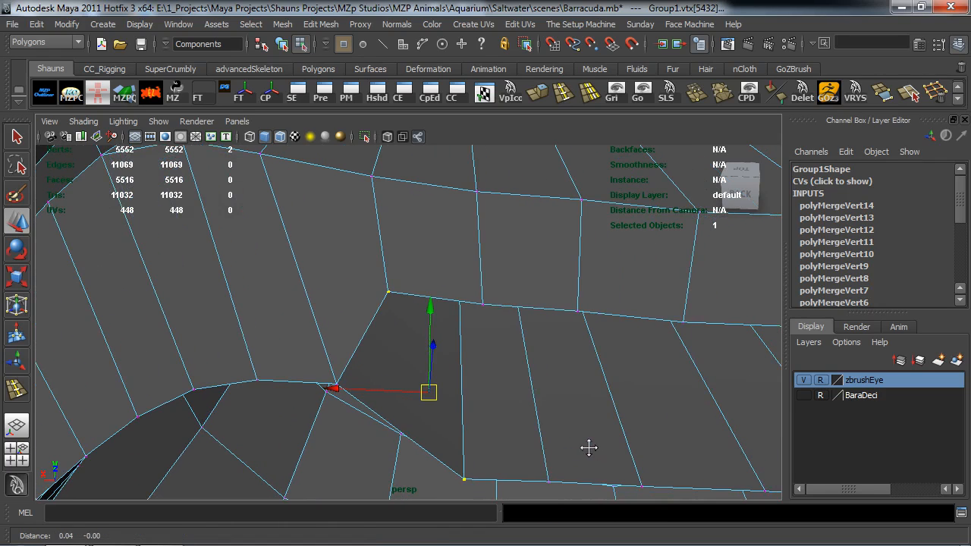
pyautogui.press('g')
# - Extend the weld toward the middle of the mouth by merging the following two upper and lower vertex pairs
pyautogui.click(482, 303)
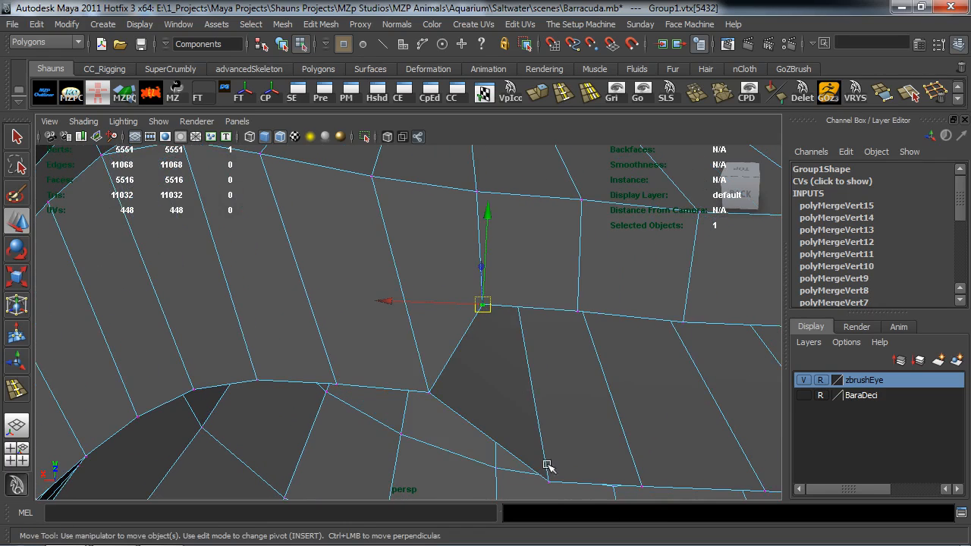
pyautogui.keyDown('shift'); pyautogui.click(546, 479); pyautogui.keyUp('shift')
pyautogui.keyDown('alt'); pyautogui.moveTo(612, 450); pyautogui.dragTo(602, 448); pyautogui.keyUp('alt')
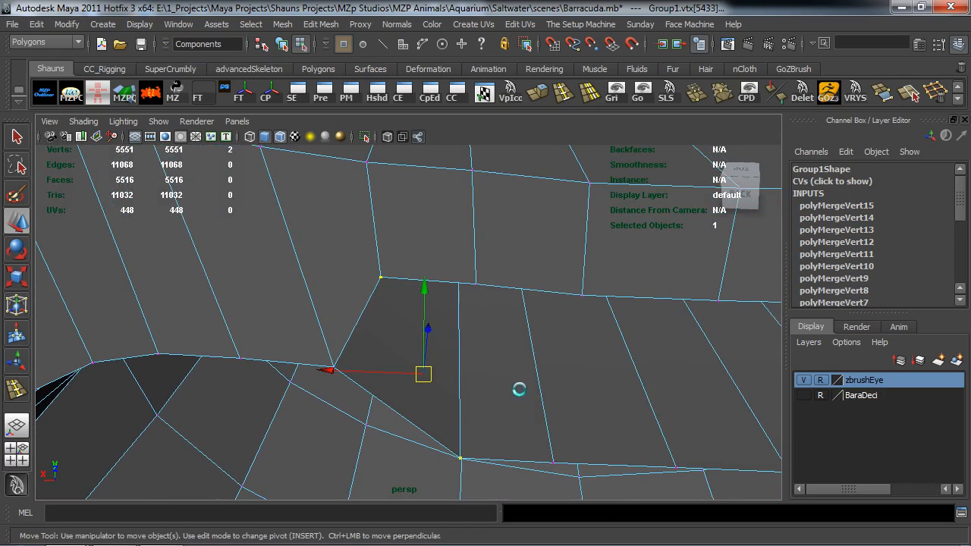
pyautogui.press('g')
pyautogui.click(477, 282)
pyautogui.keyDown('shift'); pyautogui.click(553, 462); pyautogui.keyUp('shift')
pyautogui.keyDown('alt'); pyautogui.moveTo(591, 445); pyautogui.dragTo(559, 420); pyautogui.keyUp('alt')
pyautogui.press('g')
# - Merge the next two facing vertex pairs along the middle stretch of the inner mouth gap
pyautogui.click(490, 281)
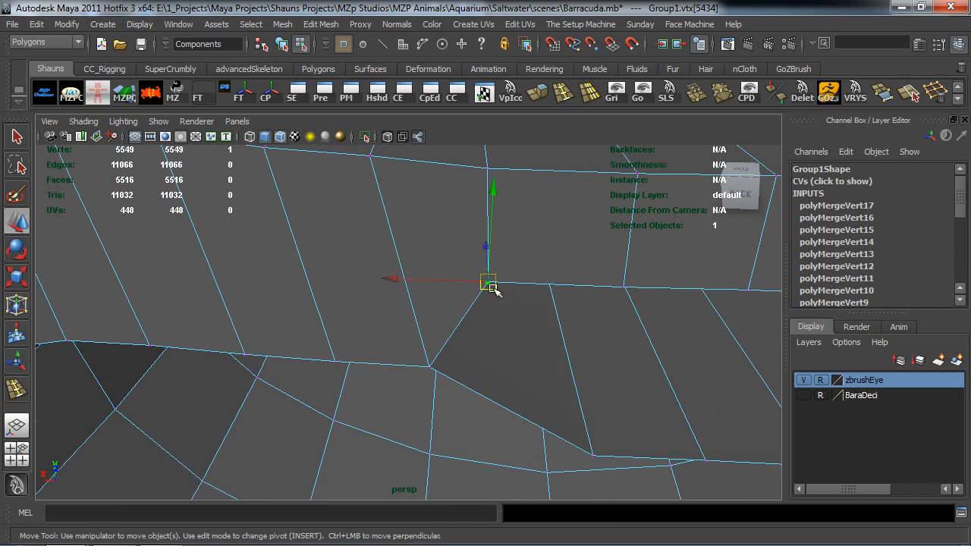
pyautogui.keyDown('shift'); pyautogui.click(595, 453); pyautogui.keyUp('shift')
pyautogui.keyDown('alt'); pyautogui.moveTo(631, 439); pyautogui.dragTo(609, 440); pyautogui.keyUp('alt')
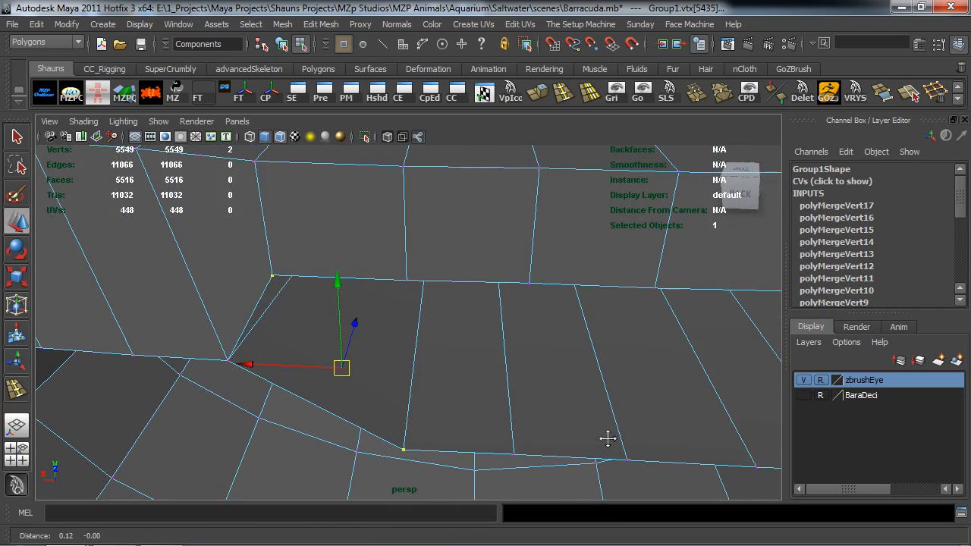
pyautogui.press('g')
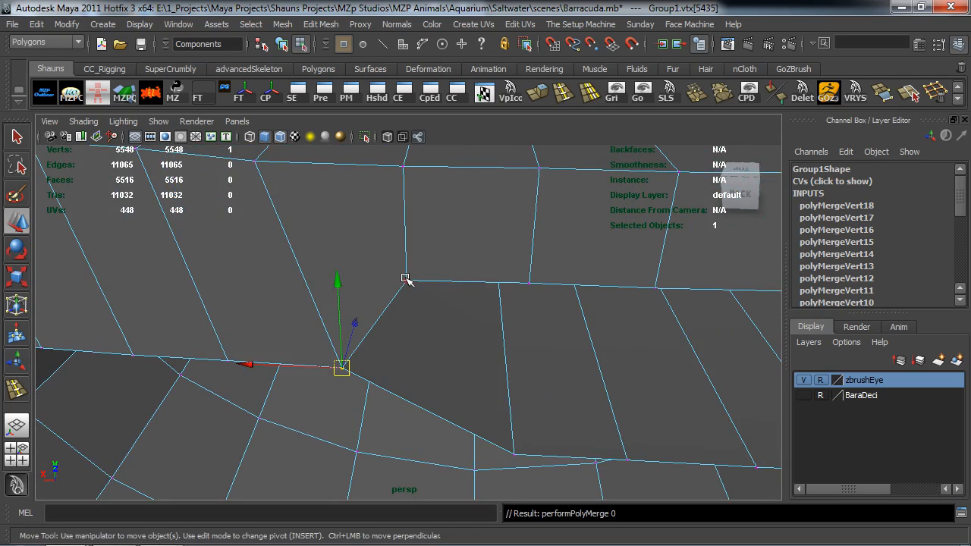
pyautogui.click(406, 281)
pyautogui.keyDown('shift'); pyautogui.click(513, 455); pyautogui.keyUp('shift')
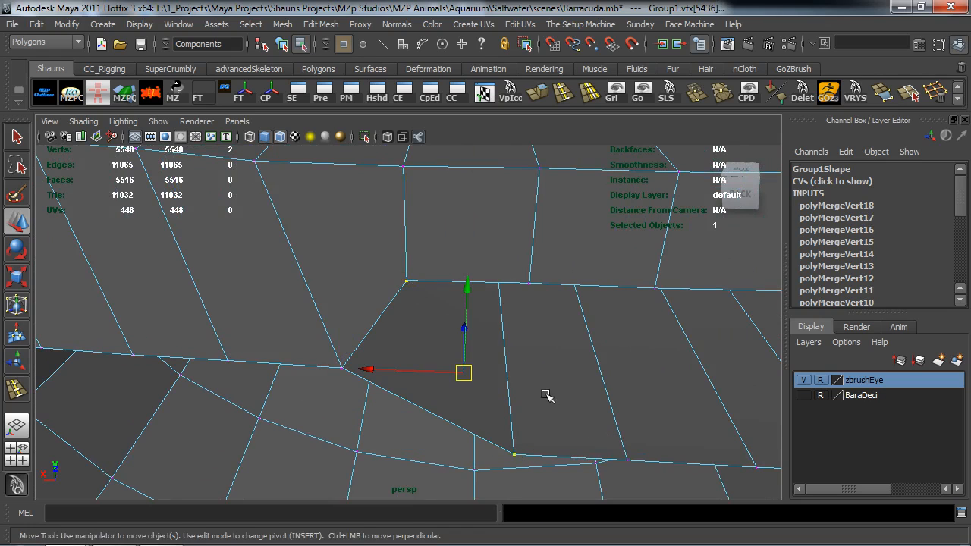
pyautogui.press('g')
# - Merge three further pairs of facing upper strip and lower border vertices past the middle of the mouth
pyautogui.keyDown('alt'); pyautogui.moveTo(571, 389); pyautogui.dragTo(552, 382); pyautogui.keyUp('alt')
pyautogui.click(421, 270)
pyautogui.keyDown('shift'); pyautogui.click(529, 449); pyautogui.keyUp('shift')
pyautogui.keyDown('alt'); pyautogui.moveTo(596, 427); pyautogui.dragTo(507, 395); pyautogui.keyUp('alt')
pyautogui.press('g')
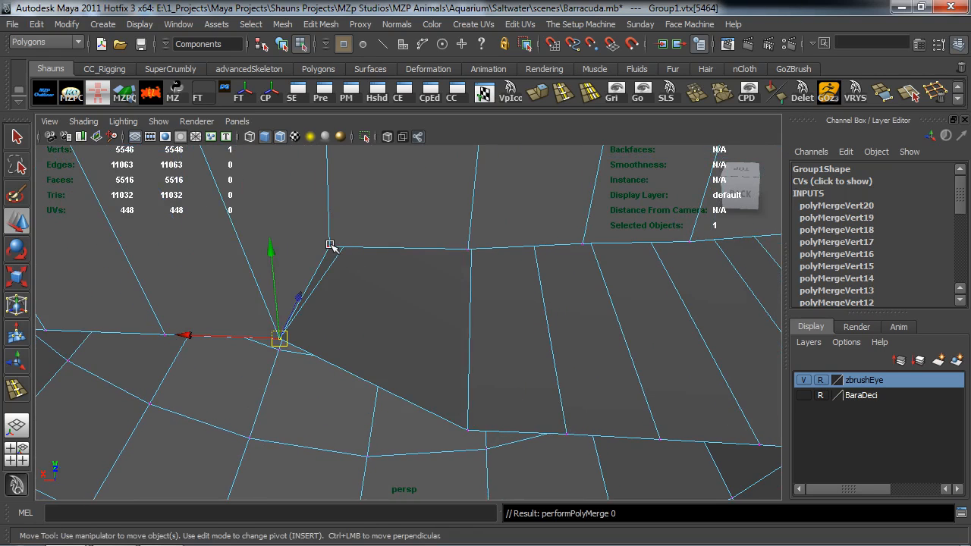
pyautogui.click(329, 244)
pyautogui.keyDown('shift'); pyautogui.click(468, 428); pyautogui.keyUp('shift')
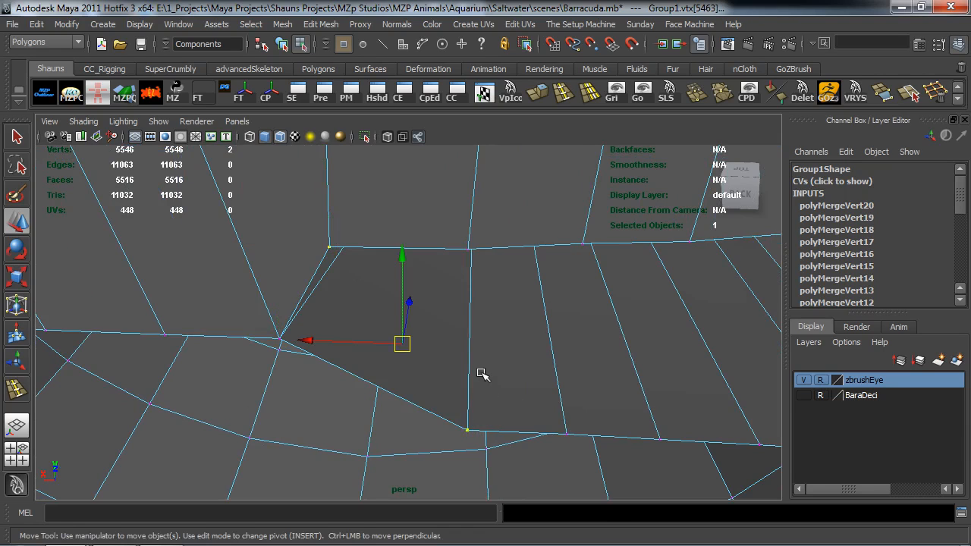
pyautogui.press('g')
pyautogui.click(468, 251)
pyautogui.keyDown('shift'); pyautogui.click(566, 432); pyautogui.keyUp('shift')
pyautogui.press('g')
# - Merge the end vertex of the upper strip with the adjacent lower border vertex at the opposite mouth corner
pyautogui.moveTo(576, 381)
pyautogui.keyDown('alt'); pyautogui.mouseDown(button='middle')
pyautogui.moveTo(572, 417)
pyautogui.moveTo(574, 383)
pyautogui.mouseUp(button='middle'); pyautogui.keyUp('alt')
pyautogui.keyDown('alt'); pyautogui.moveTo(574, 382); pyautogui.dragTo(489, 392, button='right'); pyautogui.keyUp('alt')
pyautogui.keyDown('alt'); pyautogui.moveTo(490, 391); pyautogui.dragTo(493, 305); pyautogui.keyUp('alt')
pyautogui.keyDown('alt'); pyautogui.moveTo(494, 306); pyautogui.dragTo(440, 367, button='middle'); pyautogui.keyUp('alt')
pyautogui.scroll(2, 442, 365)
pyautogui.keyDown('alt'); pyautogui.moveTo(451, 356); pyautogui.dragTo(425, 311); pyautogui.keyUp('alt')
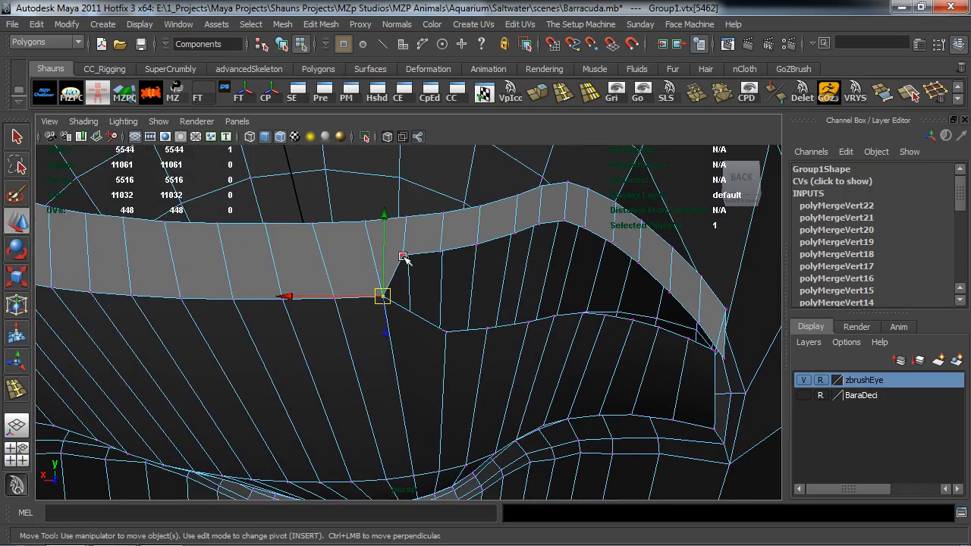
pyautogui.keyDown('alt'); pyautogui.moveTo(536, 301); pyautogui.dragTo(537, 337); pyautogui.keyUp('alt')
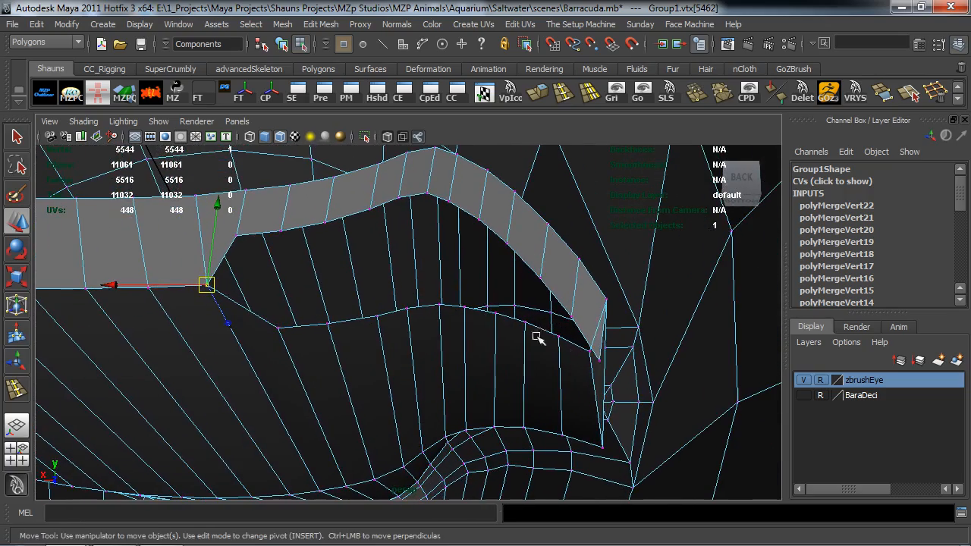
pyautogui.click(599, 355)
pyautogui.keyDown('alt'); pyautogui.moveTo(605, 379); pyautogui.dragTo(550, 368); pyautogui.keyUp('alt')
pyautogui.keyDown('shift'); pyautogui.click(528, 352); pyautogui.keyUp('shift')
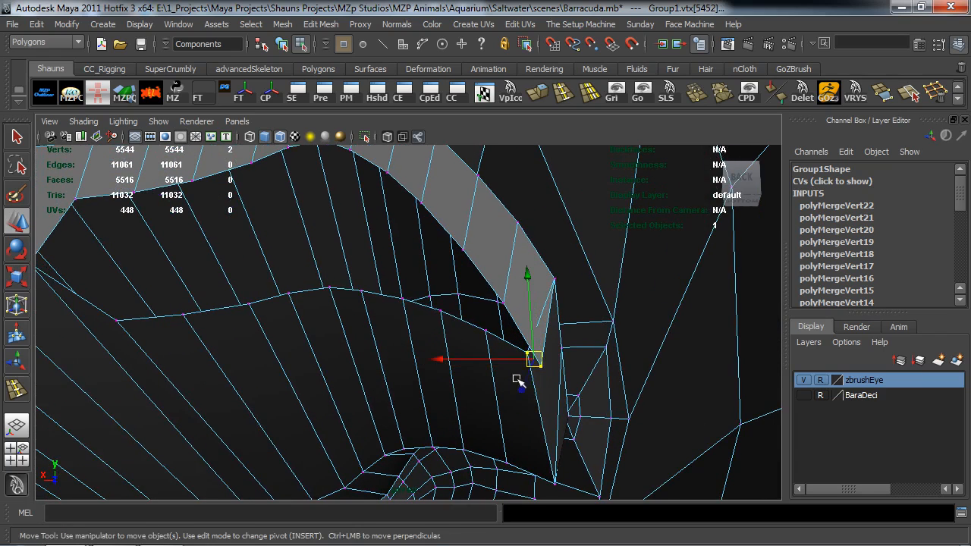
pyautogui.press('g')
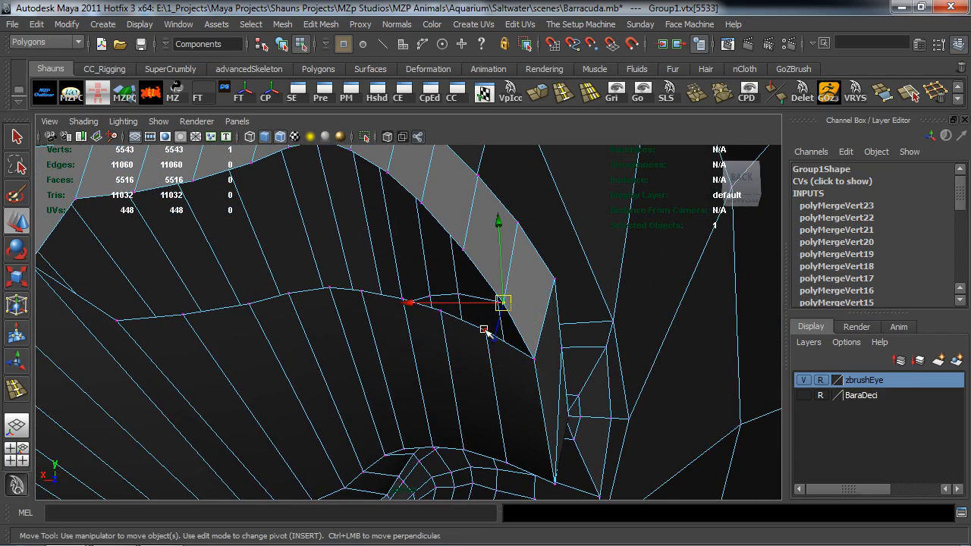
# - Working inward from the opposite mouth corner, merge the next upper strip vertices with their matching lower border vertices
pyautogui.click(461, 249)
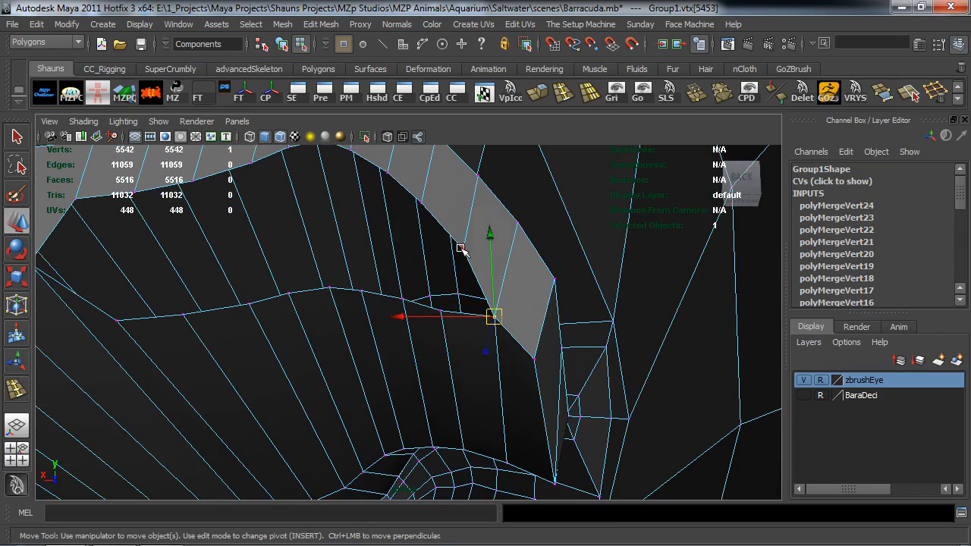
pyautogui.keyDown('shift'); pyautogui.click(441, 311); pyautogui.keyUp('shift')
pyautogui.keyDown('alt'); pyautogui.moveTo(457, 334); pyautogui.dragTo(467, 342, button='middle'); pyautogui.keyUp('alt')
pyautogui.keyDown('alt'); pyautogui.moveTo(467, 341); pyautogui.dragTo(472, 347); pyautogui.keyUp('alt')
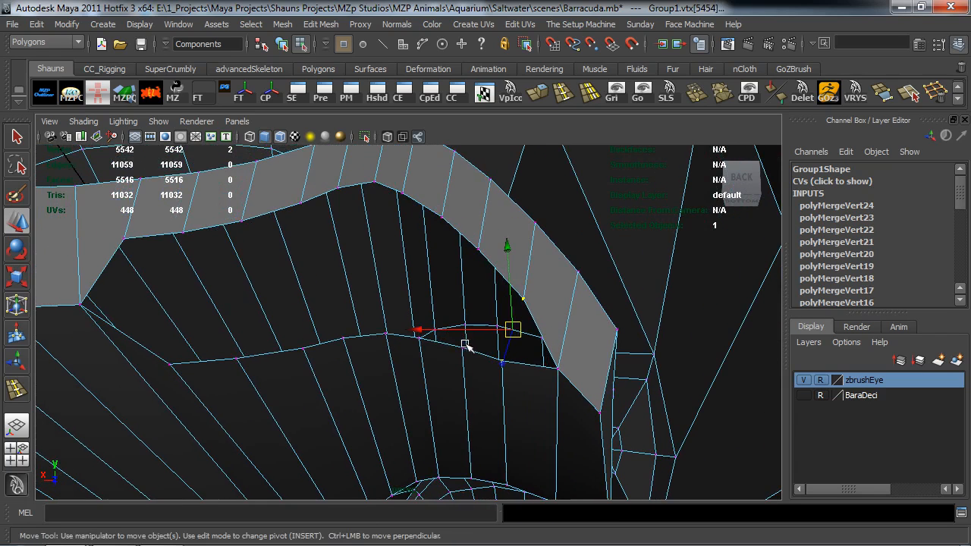
pyautogui.press('g')
pyautogui.click(478, 250)
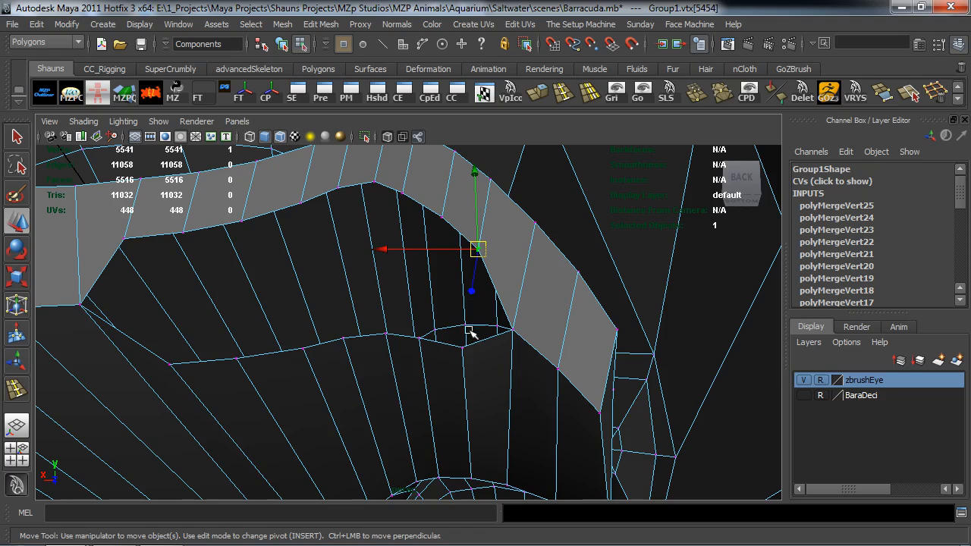
pyautogui.keyDown('shift'); pyautogui.click(462, 348); pyautogui.keyUp('shift')
pyautogui.press('g')
# - Merge the next two upper strip vertices with their facing lower border vertices, continuing inward along the remaining mouth gap
pyautogui.click(441, 218)
pyautogui.keyDown('shift'); pyautogui.click(421, 337); pyautogui.keyUp('shift')
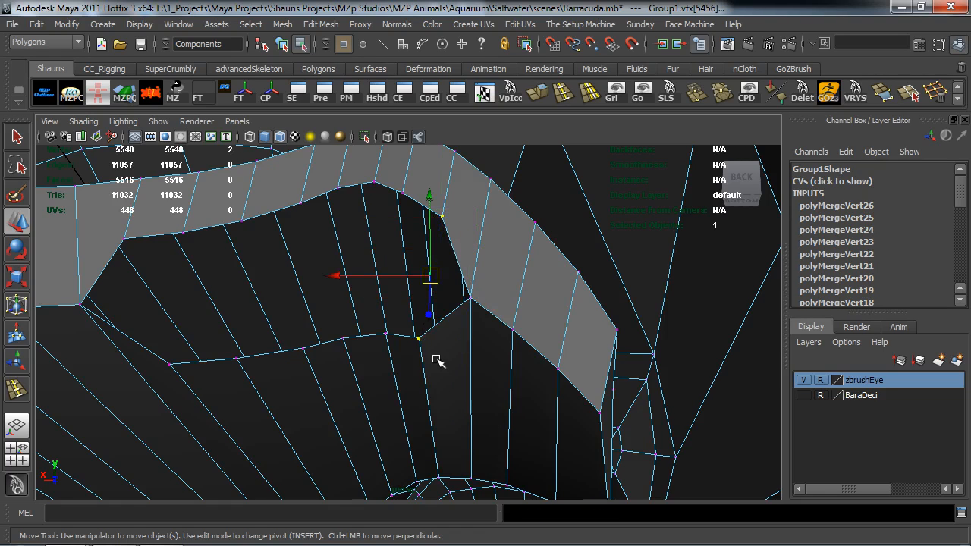
pyautogui.press('g')
pyautogui.click(400, 191)
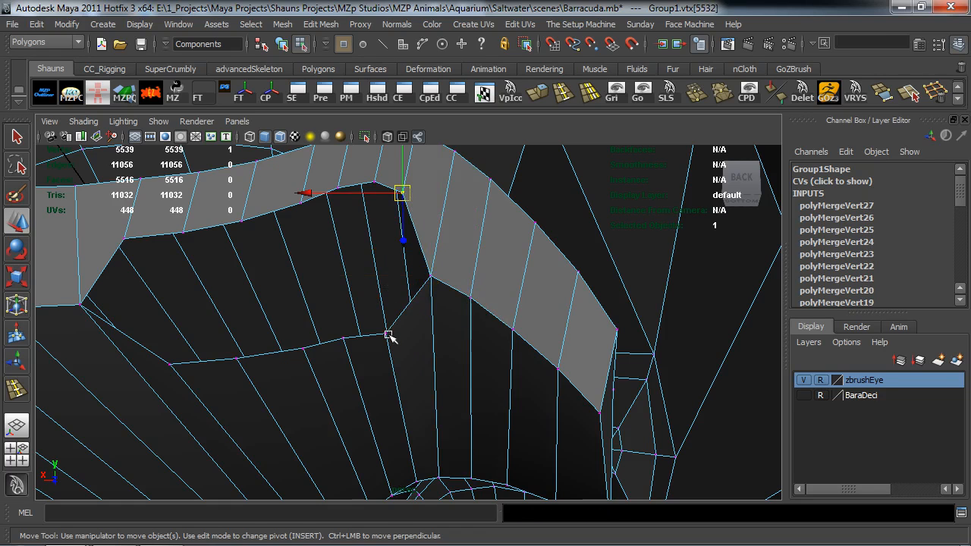
pyautogui.keyDown('shift'); pyautogui.click(388, 331); pyautogui.keyUp('shift')
pyautogui.keyDown('alt'); pyautogui.keyDown('shift'); pyautogui.moveTo(423, 347); pyautogui.dragTo(437, 346, button='middle'); pyautogui.keyUp('shift'); pyautogui.keyUp('alt')
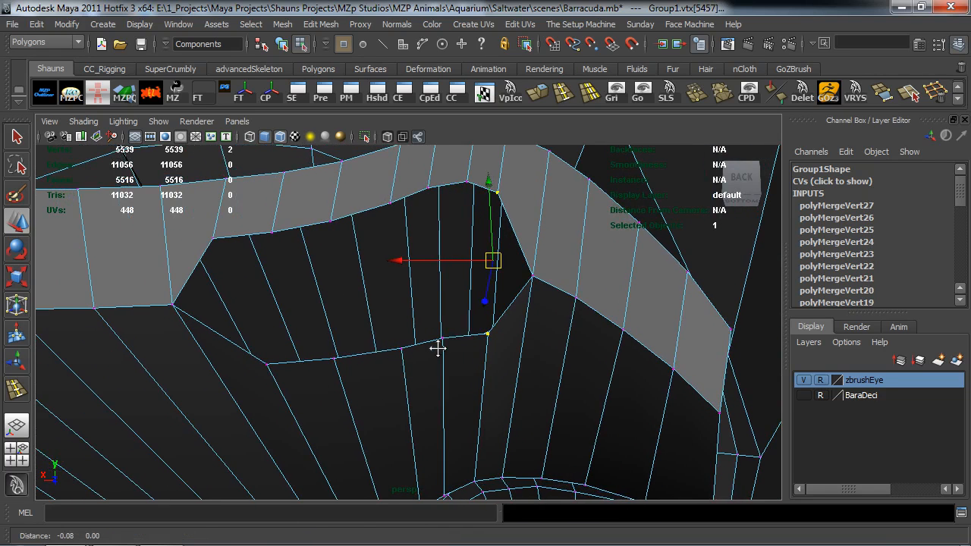
pyautogui.press('g')
# - Merge the vertex pair at the peak of the upper strip and the adjacent pair further along the gap
pyautogui.click(465, 181)
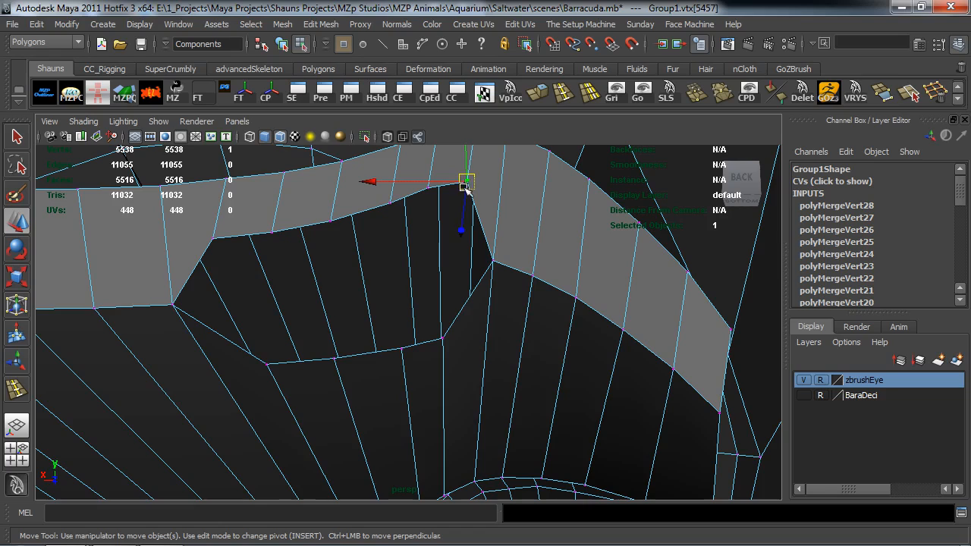
pyautogui.keyDown('shift'); pyautogui.click(444, 341); pyautogui.keyUp('shift')
pyautogui.press('g')
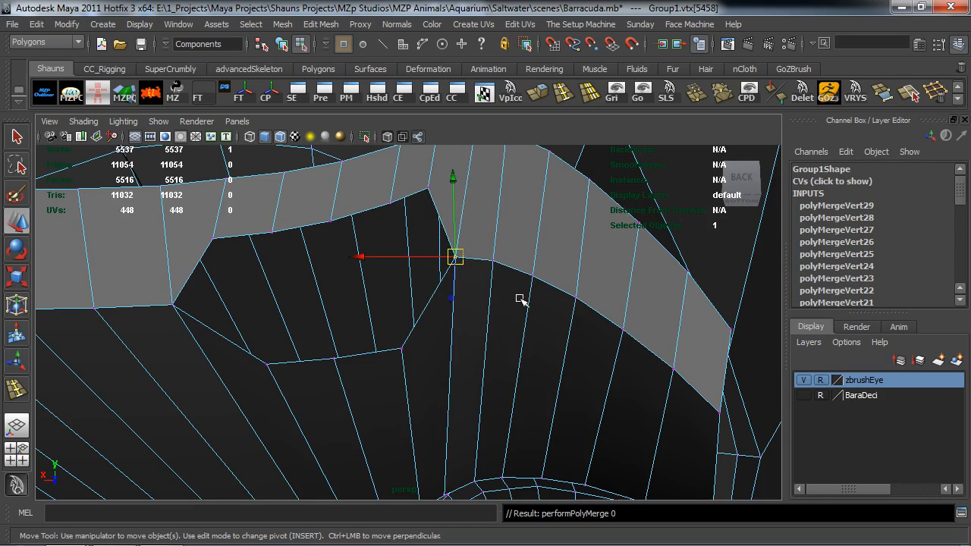
pyautogui.click(427, 187)
pyautogui.keyDown('shift'); pyautogui.click(402, 350); pyautogui.keyUp('shift')
pyautogui.press('g')
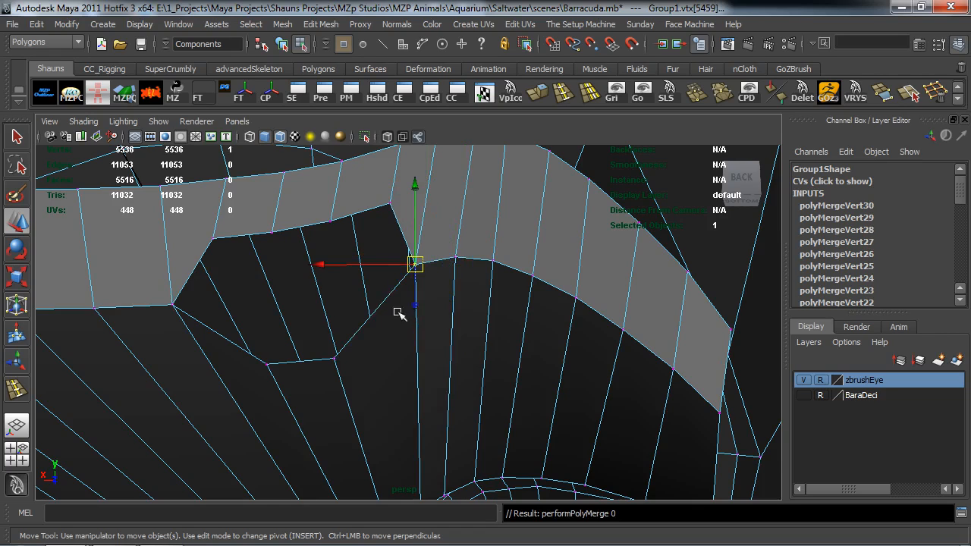
# - Merge the last two facing vertex pairs to finish welding the upper strip to the lower mouth border
pyautogui.click(389, 201)
pyautogui.keyDown('shift'); pyautogui.click(333, 356); pyautogui.keyUp('shift')
pyautogui.keyDown('alt'); pyautogui.moveTo(357, 364); pyautogui.dragTo(380, 364); pyautogui.keyUp('alt')
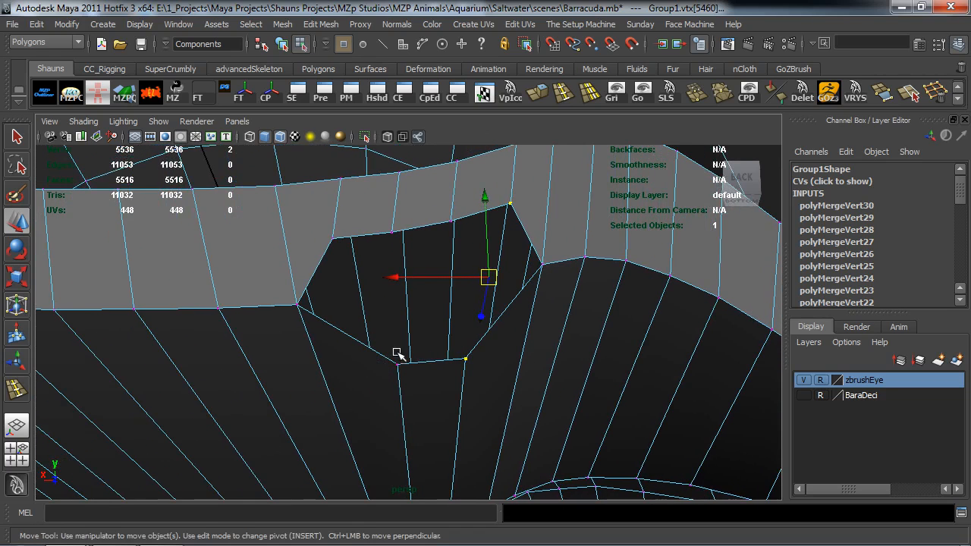
pyautogui.press('g')
pyautogui.click(447, 220)
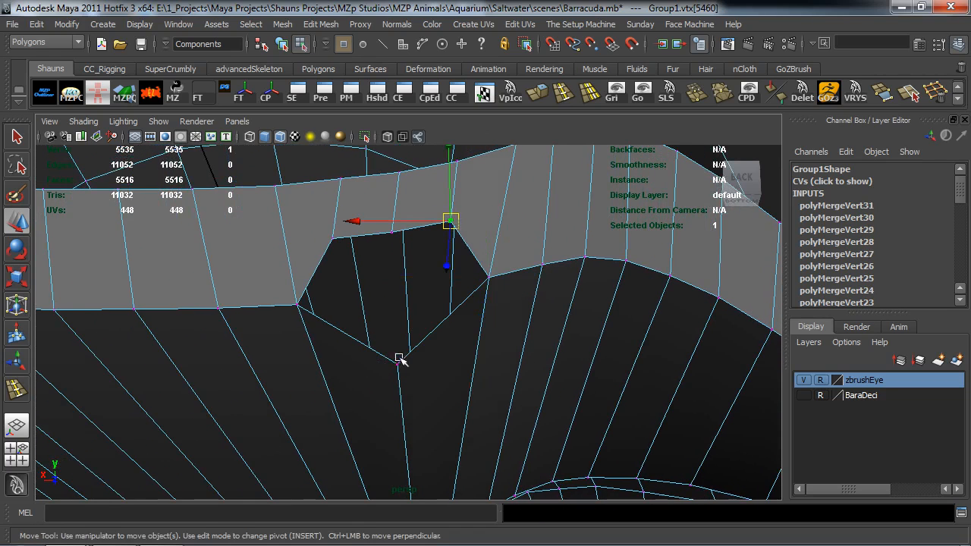
pyautogui.keyDown('shift'); pyautogui.click(397, 364); pyautogui.keyUp('shift')
pyautogui.press('g')
# - Preview the welded inner mouth with smoothing, return to the unsmoothed display and examine the seam
pyautogui.keyDown('alt'); pyautogui.moveTo(429, 357); pyautogui.dragTo(446, 371); pyautogui.keyUp('alt')
pyautogui.keyDown('alt'); pyautogui.moveTo(447, 372); pyautogui.dragTo(448, 365, button='middle'); pyautogui.keyUp('alt')
pyautogui.keyDown('alt'); pyautogui.moveTo(421, 380); pyautogui.dragTo(650, 354); pyautogui.keyUp('alt')
pyautogui.press('3')
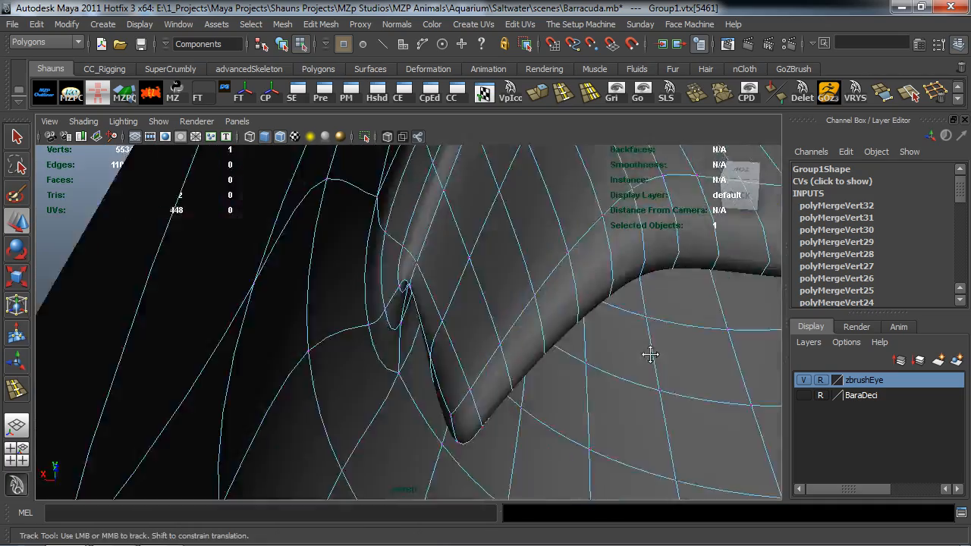
pyautogui.keyDown('alt'); pyautogui.moveTo(650, 354); pyautogui.dragTo(357, 403, button='middle'); pyautogui.keyUp('alt')
pyautogui.press('1')
pyautogui.keyDown('alt'); pyautogui.moveTo(480, 379); pyautogui.dragTo(523, 352); pyautogui.keyUp('alt')
pyautogui.keyDown('alt'); pyautogui.moveTo(523, 352); pyautogui.dragTo(426, 357, button='middle'); pyautogui.keyUp('alt')
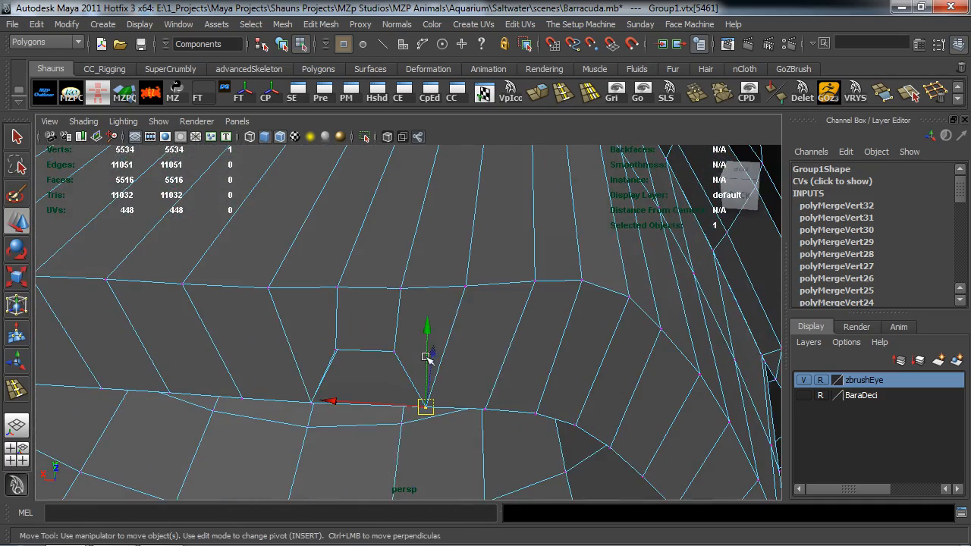
# - Select the edge loops beside the small quad in the inner mouth wall and trace their path over the barracuda's head
pyautogui.rightClick(453, 269)
pyautogui.rightClick(398, 270)
pyautogui.click(398, 234)
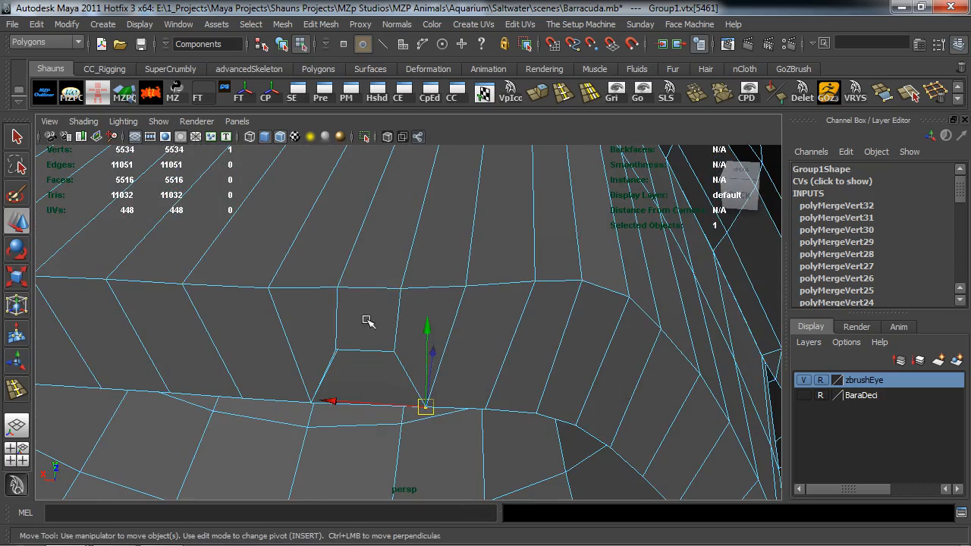
pyautogui.click(337, 336)
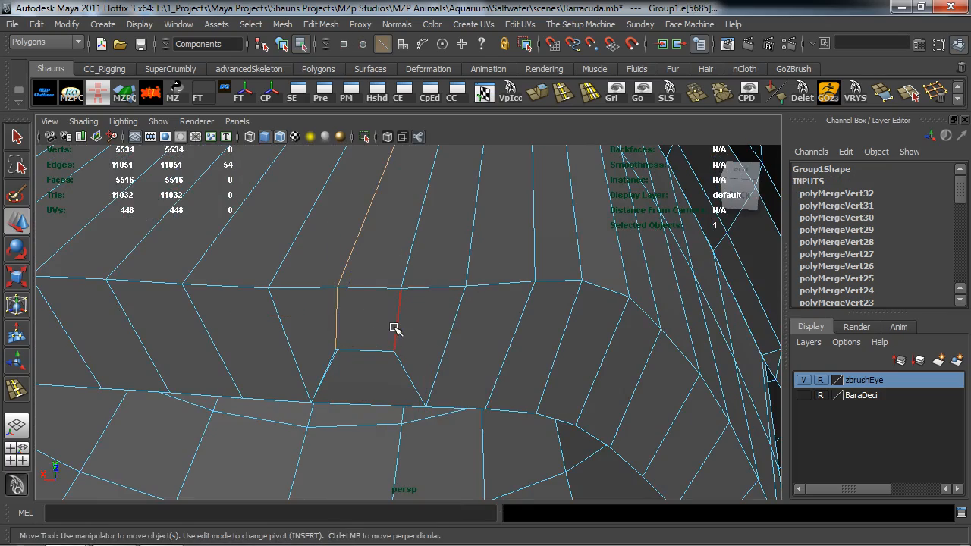
pyautogui.scroll(-5, 423, 363)
pyautogui.keyDown('alt'); pyautogui.moveTo(423, 362); pyautogui.dragTo(375, 360); pyautogui.keyUp('alt')
pyautogui.keyDown('alt'); pyautogui.moveTo(375, 360); pyautogui.dragTo(261, 305, button='middle'); pyautogui.keyUp('alt')
pyautogui.keyDown('alt'); pyautogui.moveTo(292, 329); pyautogui.dragTo(331, 362); pyautogui.keyUp('alt')
pyautogui.scroll(4, 293, 336)
pyautogui.keyDown('alt'); pyautogui.moveTo(332, 362); pyautogui.dragTo(305, 376, button='right'); pyautogui.keyUp('alt')
pyautogui.keyDown('alt'); pyautogui.moveTo(305, 376); pyautogui.dragTo(298, 401, button='middle'); pyautogui.keyUp('alt')
pyautogui.keyDown('alt'); pyautogui.moveTo(299, 400); pyautogui.dragTo(338, 389); pyautogui.keyUp('alt')
pyautogui.keyDown('alt'); pyautogui.moveTo(338, 388); pyautogui.dragTo(337, 387, button='right'); pyautogui.keyUp('alt')
pyautogui.keyDown('alt'); pyautogui.moveTo(337, 387); pyautogui.dragTo(377, 387); pyautogui.keyUp('alt')
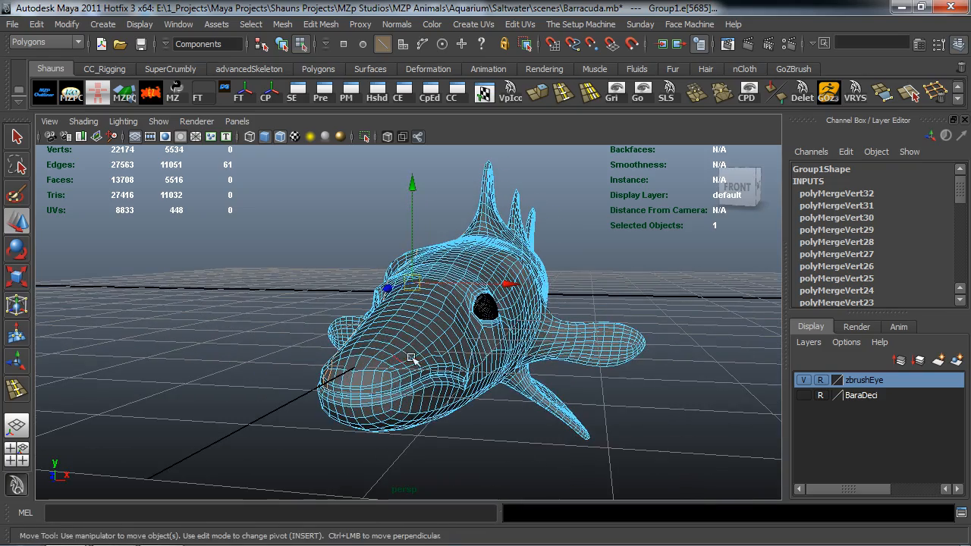
pyautogui.keyDown('alt'); pyautogui.moveTo(343, 388); pyautogui.dragTo(377, 355); pyautogui.keyUp('alt')
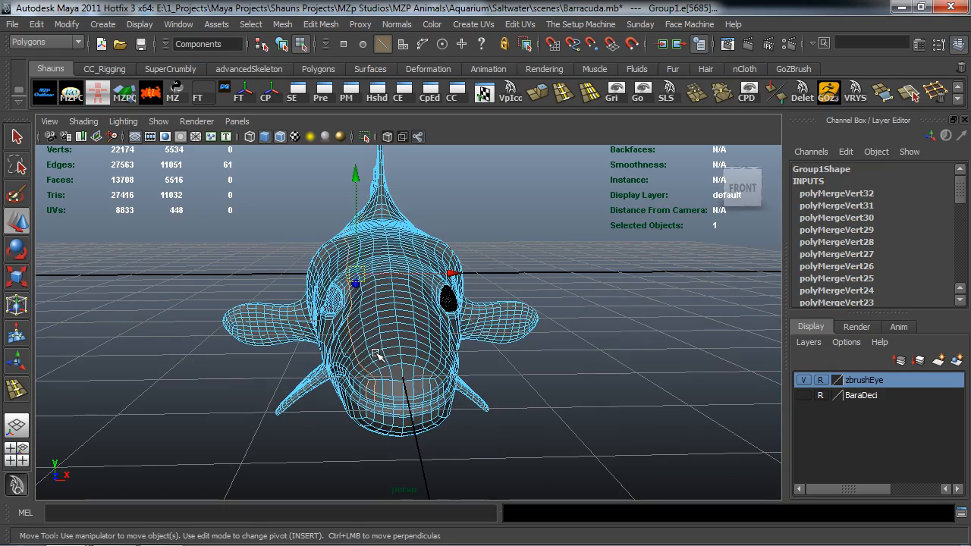
# - Clear the edge selection, return to object mode and view the whole barracuda from the front and side
pyautogui.click(242, 384)
pyautogui.moveTo(371, 334); pyautogui.dragTo(381, 334, button='right')
pyautogui.moveTo(442, 255); pyautogui.dragTo(441, 255, button='right')
pyautogui.keyDown('alt'); pyautogui.moveTo(427, 341); pyautogui.dragTo(391, 369); pyautogui.keyUp('alt')
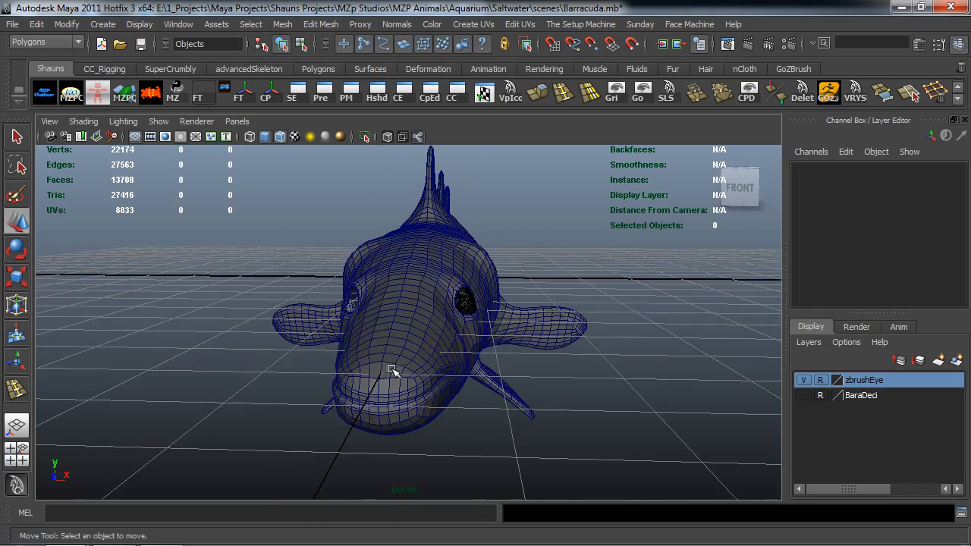
pyautogui.keyDown('alt'); pyautogui.moveTo(332, 388); pyautogui.dragTo(340, 370); pyautogui.keyUp('alt')
pyautogui.keyDown('alt'); pyautogui.moveTo(474, 358); pyautogui.dragTo(265, 209); pyautogui.keyUp('alt')
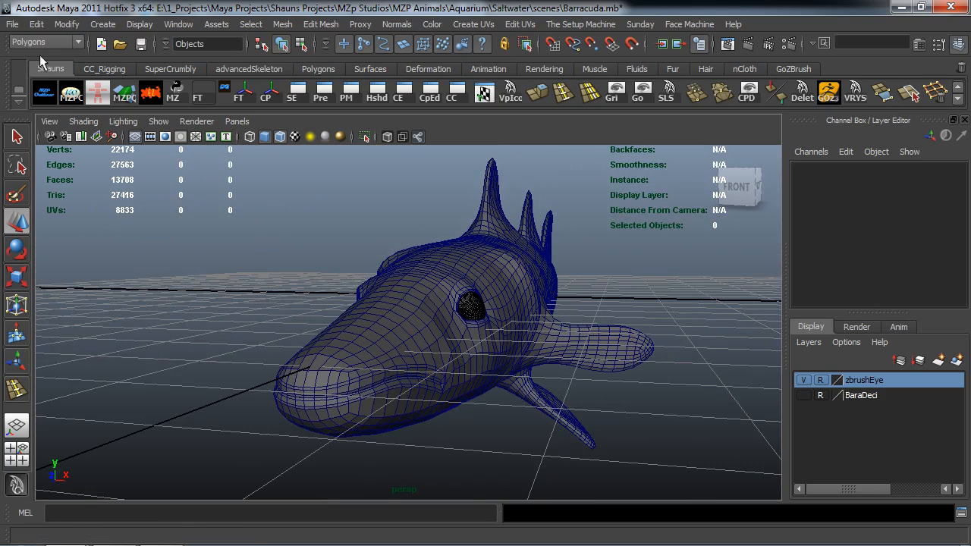
# - Set the current project to the Saltwater folder inside Aquarium
pyautogui.click(13, 24)
pyautogui.moveTo(49, 314)
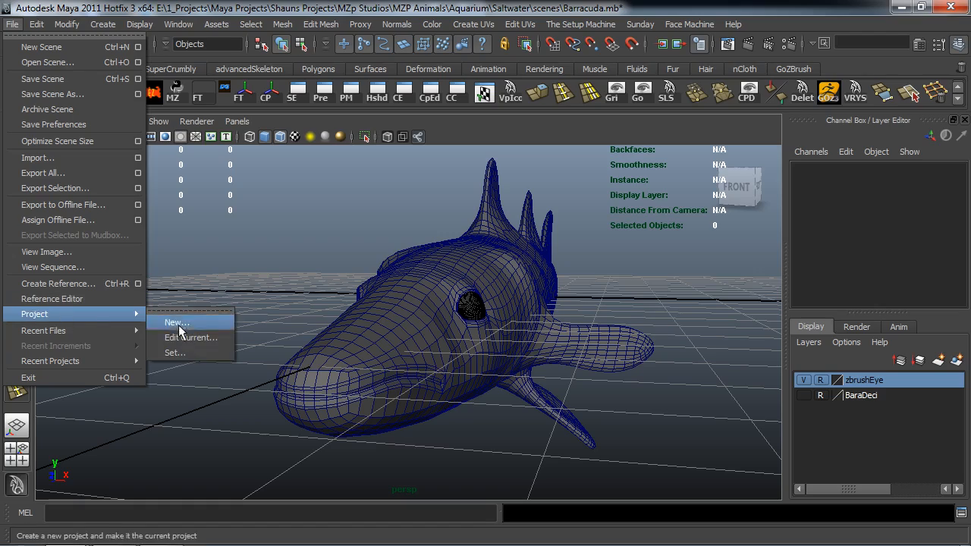
pyautogui.click(176, 354)
pyautogui.click(239, 94)
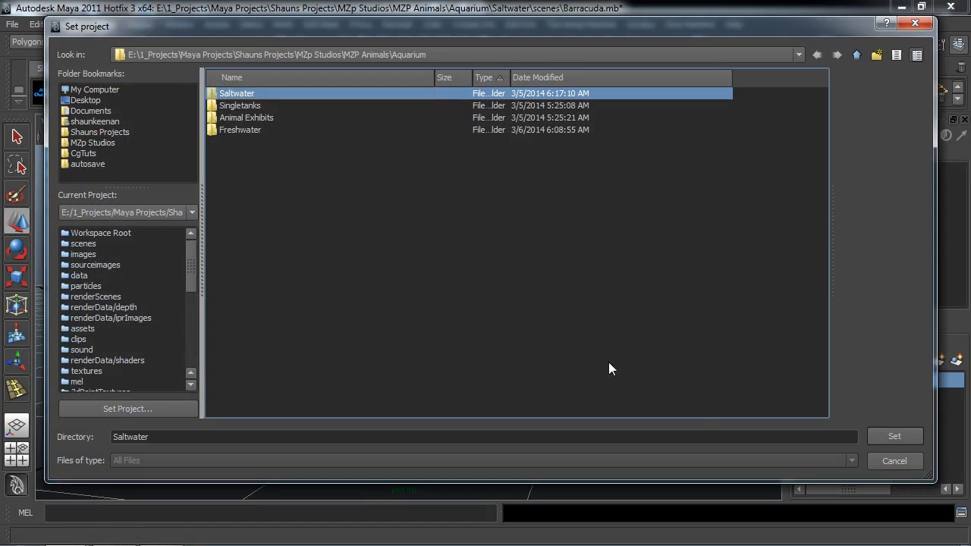
pyautogui.click(874, 437)
# - Open the scene ClownyTuts.mb from the Saltwater project's scenes folder
pyautogui.click(12, 26)
pyautogui.click(23, 60)
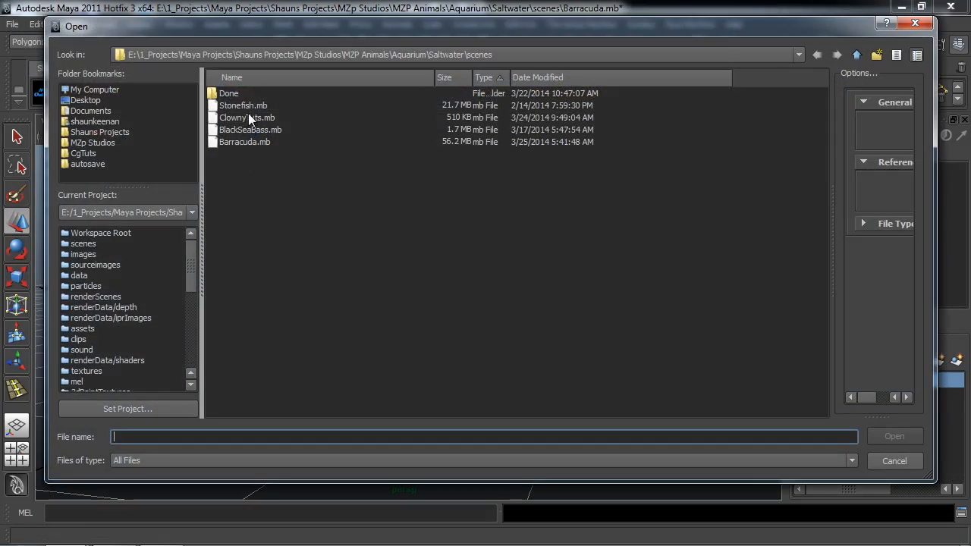
pyautogui.doubleClick(248, 117)
pyautogui.click(490, 286)
# - Examine the clownfish model's head, mouth and fin topology from several angles
pyautogui.keyDown('alt'); pyautogui.moveTo(443, 323); pyautogui.dragTo(379, 280); pyautogui.keyUp('alt')
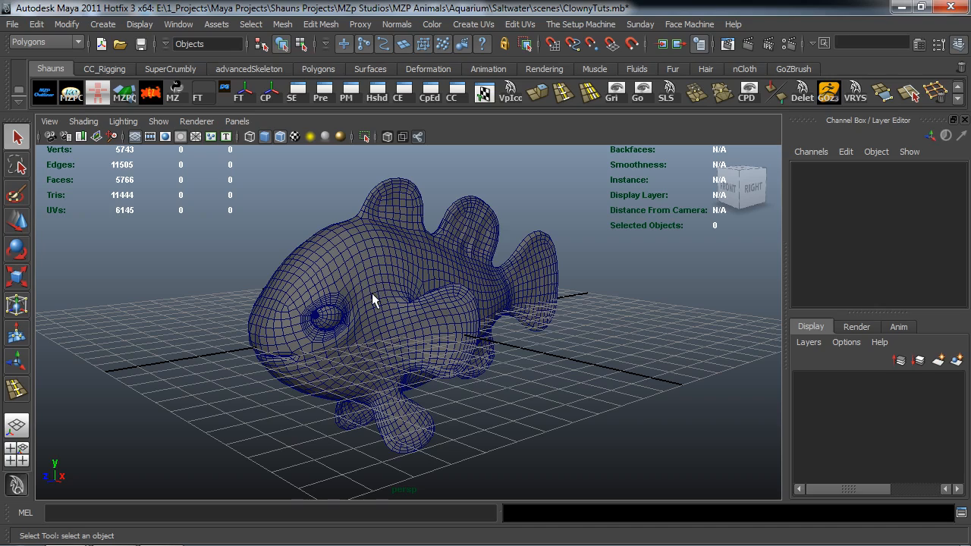
pyautogui.keyDown('alt'); pyautogui.moveTo(298, 333); pyautogui.dragTo(307, 329); pyautogui.keyUp('alt')
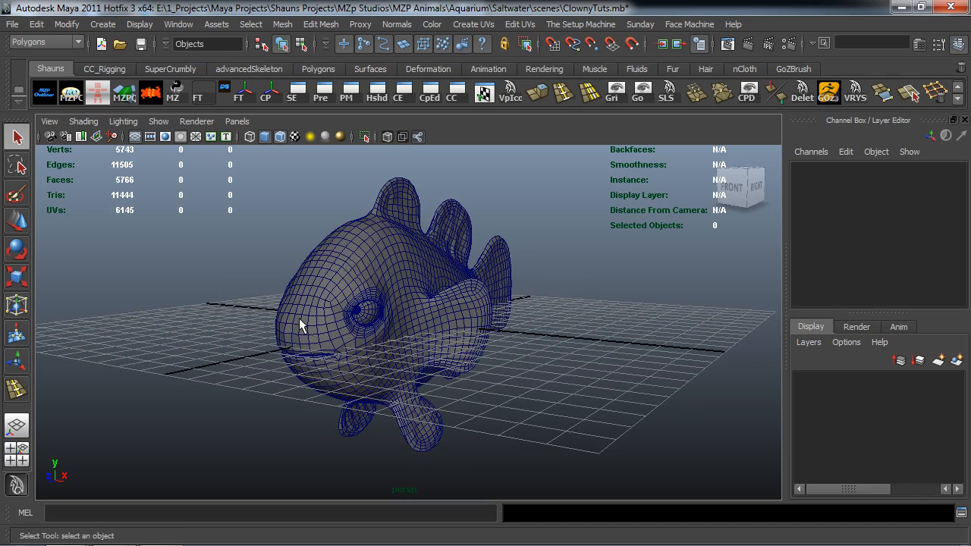
pyautogui.keyDown('alt'); pyautogui.moveTo(340, 288); pyautogui.dragTo(380, 289); pyautogui.keyUp('alt')
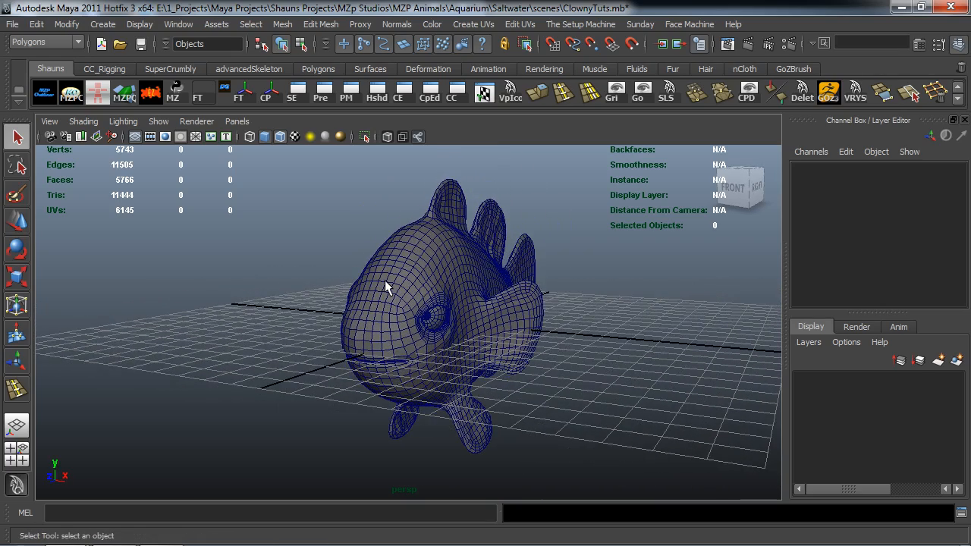
pyautogui.keyDown('alt'); pyautogui.moveTo(389, 264); pyautogui.dragTo(407, 243); pyautogui.keyUp('alt')
pyautogui.press('w')
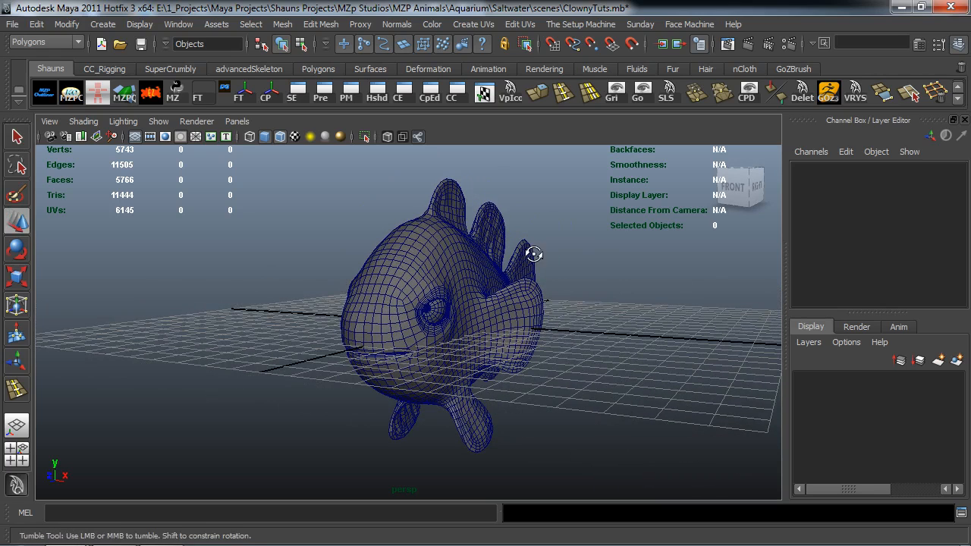
pyautogui.keyDown('alt'); pyautogui.moveTo(541, 251); pyautogui.dragTo(538, 256); pyautogui.keyUp('alt')
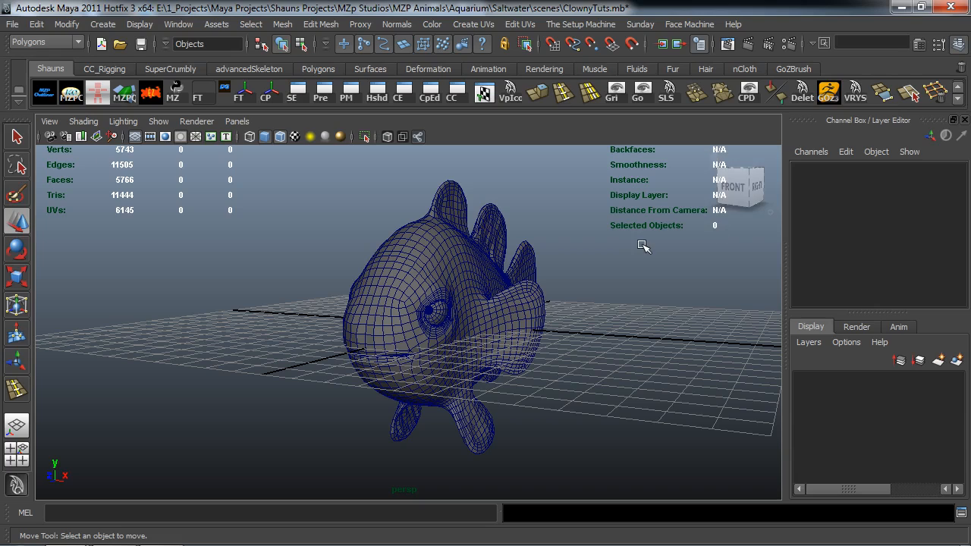